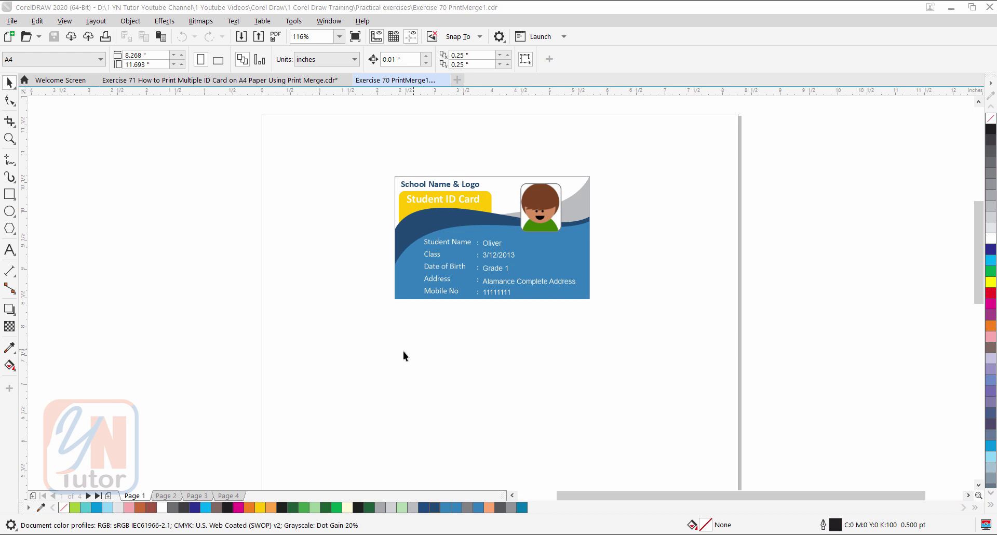
View the merged ID cards on pages 2, 3 and 4 of PrintMerge1
click(171, 498)
click(198, 497)
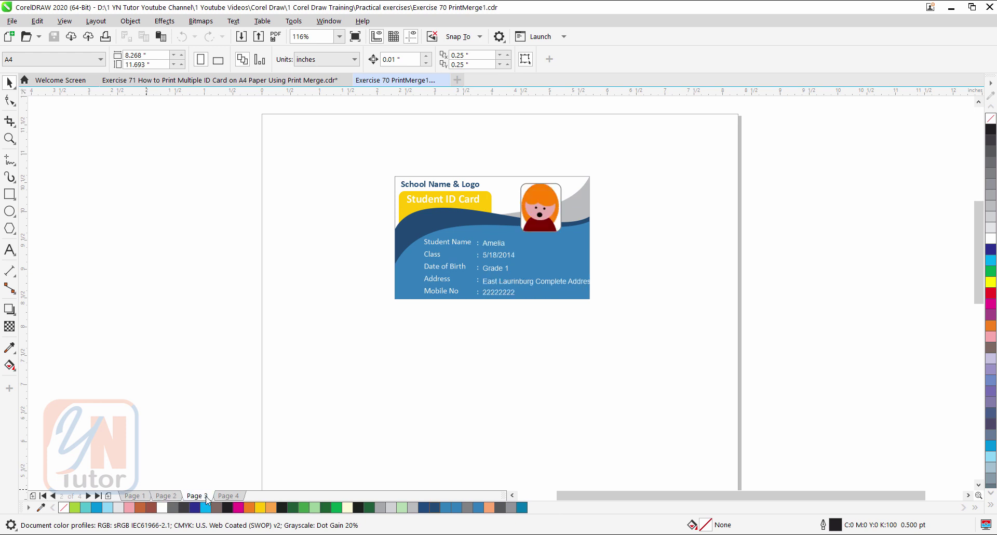
click(228, 496)
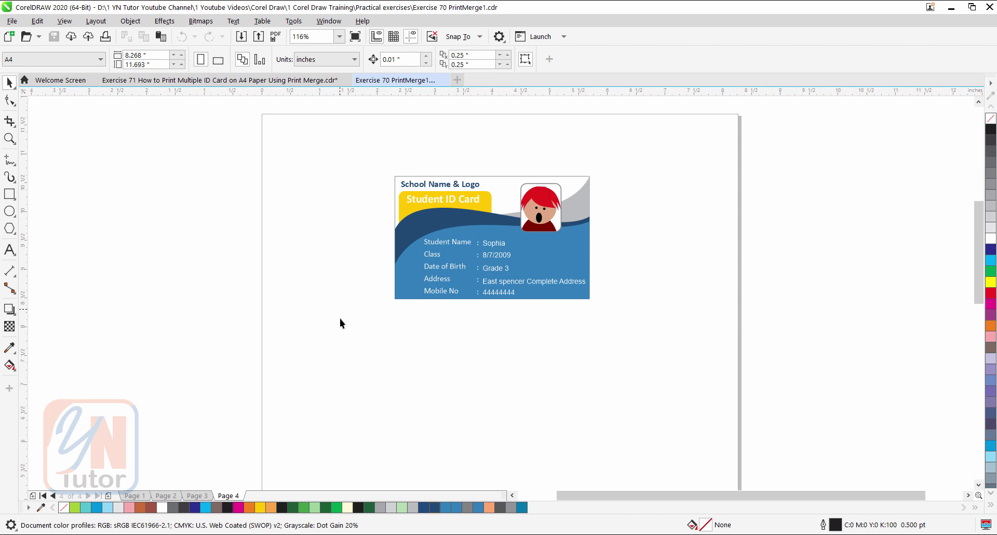
click(12, 21)
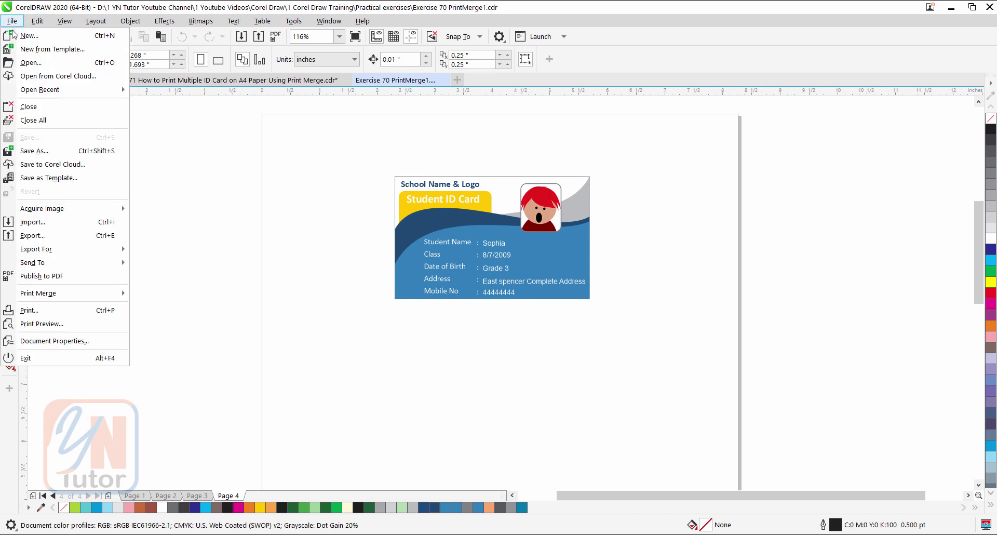
click(51, 326)
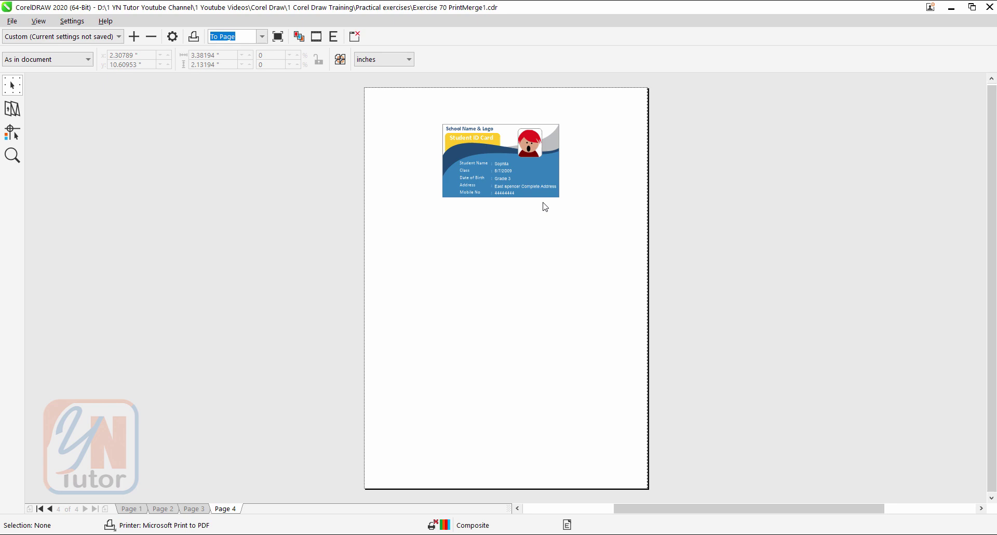
click(356, 36)
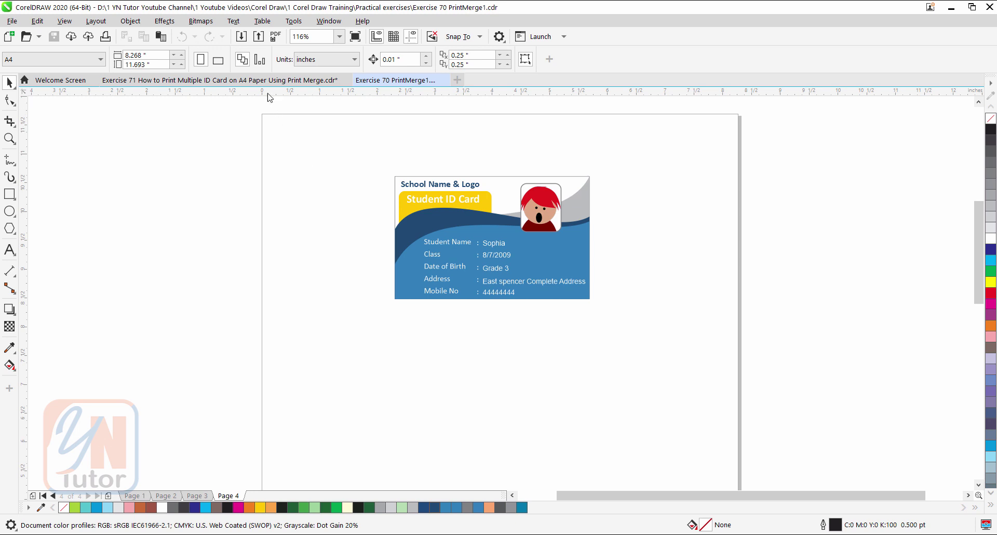
In Exercise 71, check the card's size and set the page to 3.375 × 2.125 inches
click(256, 81)
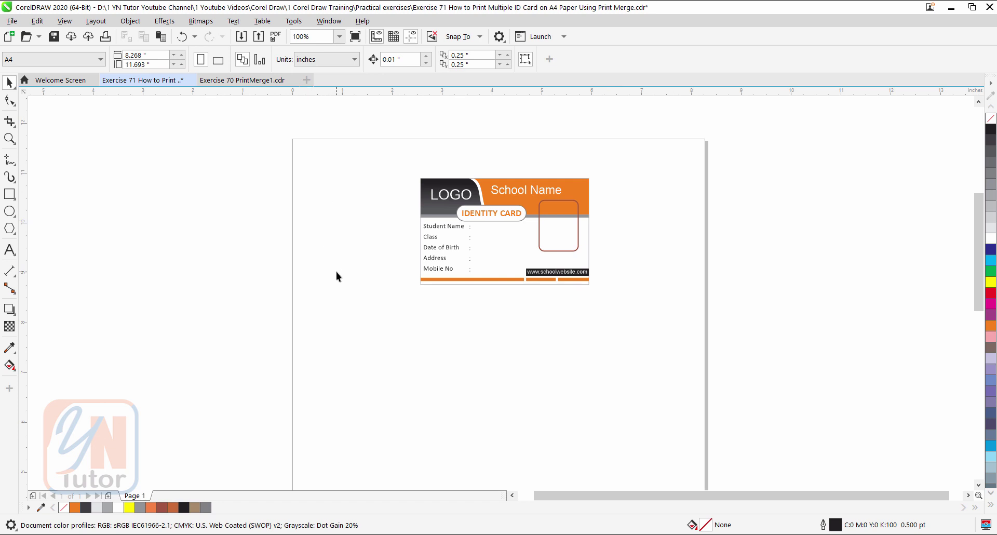
click(589, 231)
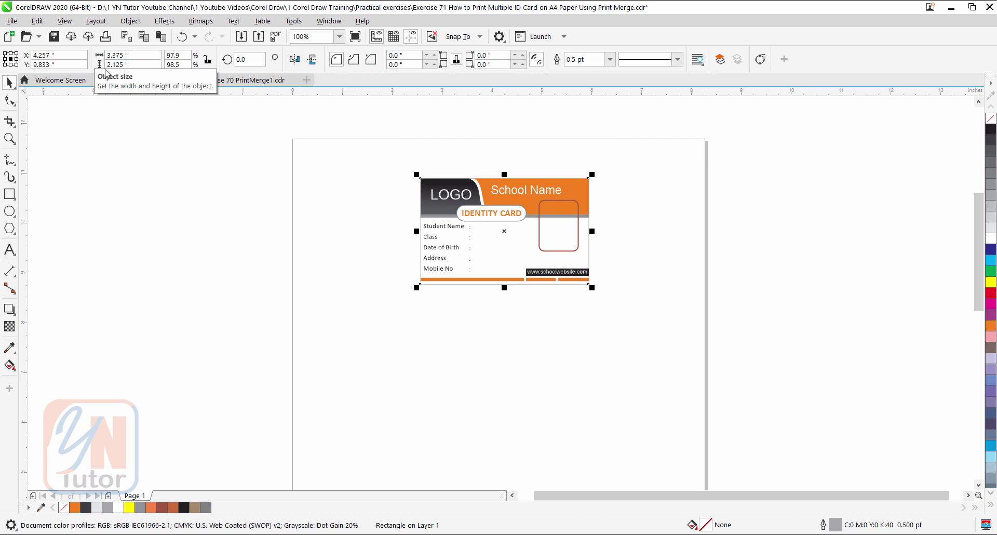
click(369, 268)
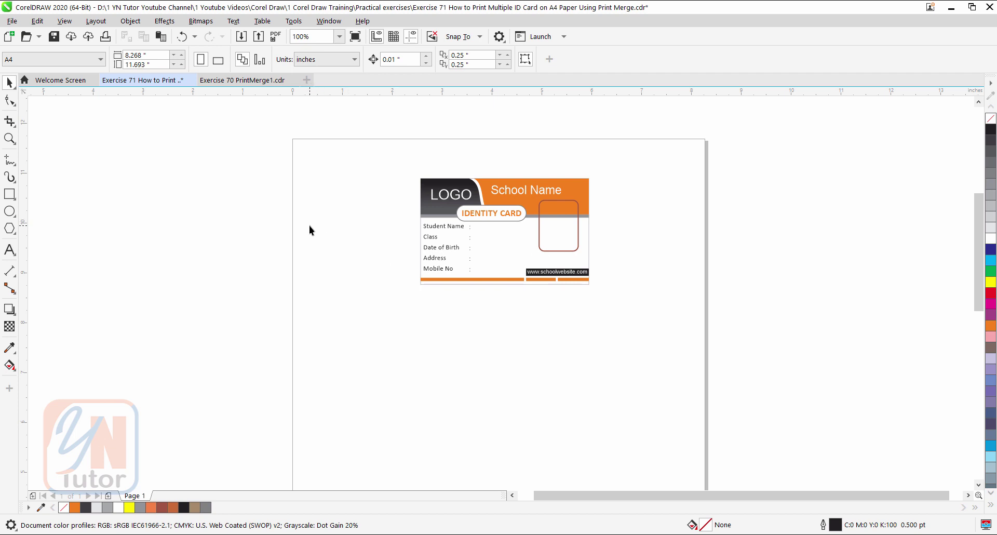
click(140, 55)
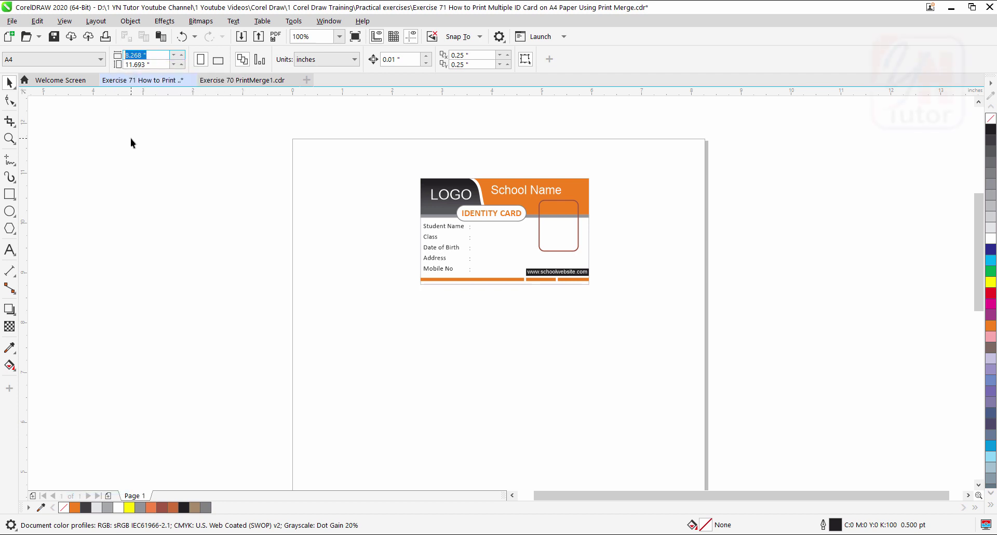
text(3.375)
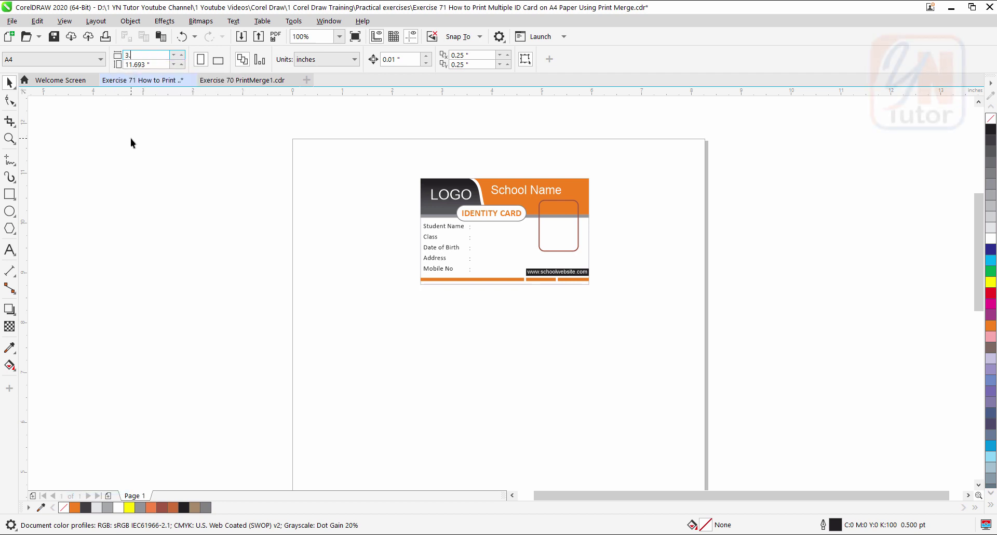
click(150, 64)
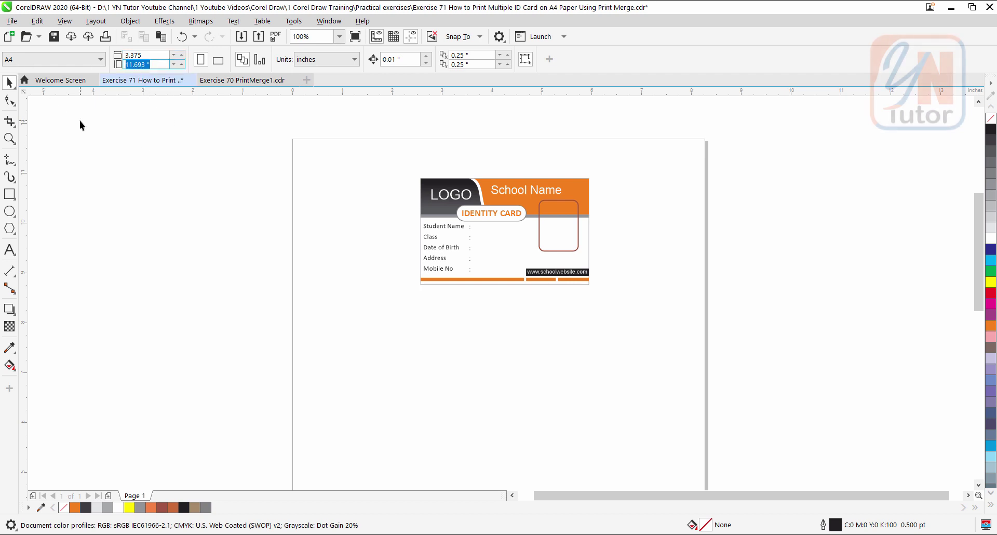
text(2.125)
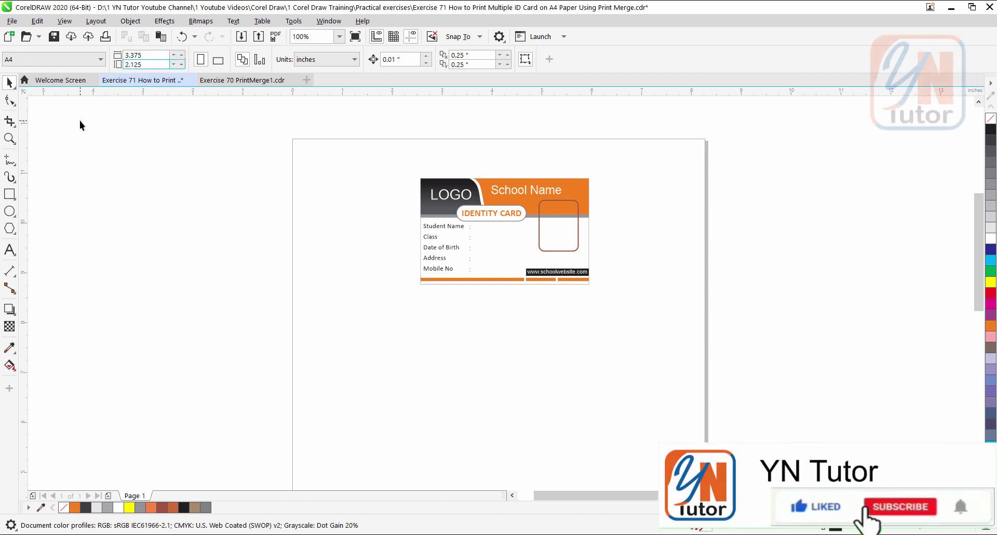
key(Return)
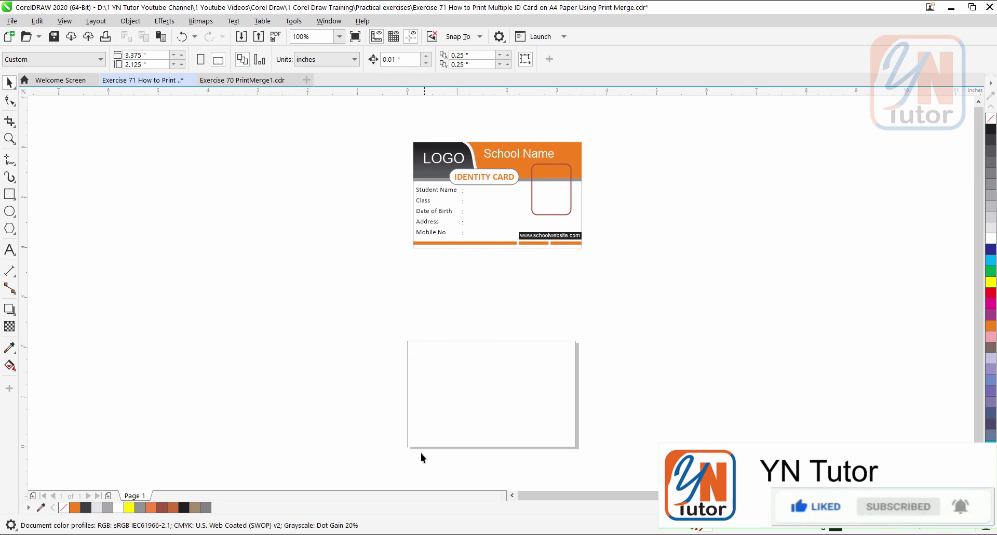
Select all 14 card objects, drag them onto the resized page, and switch to Excel
drag(398, 125, 566, 245)
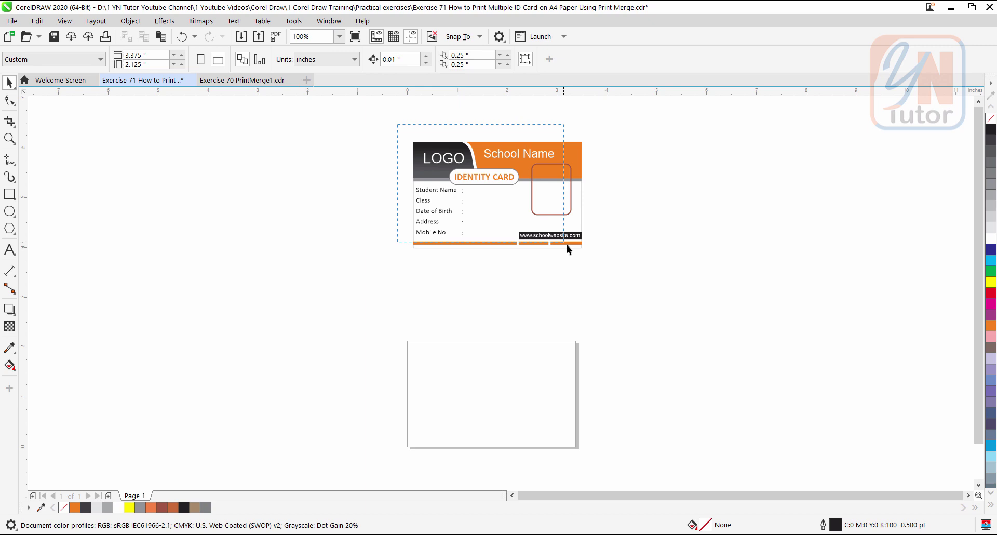
drag(610, 272, 610, 273)
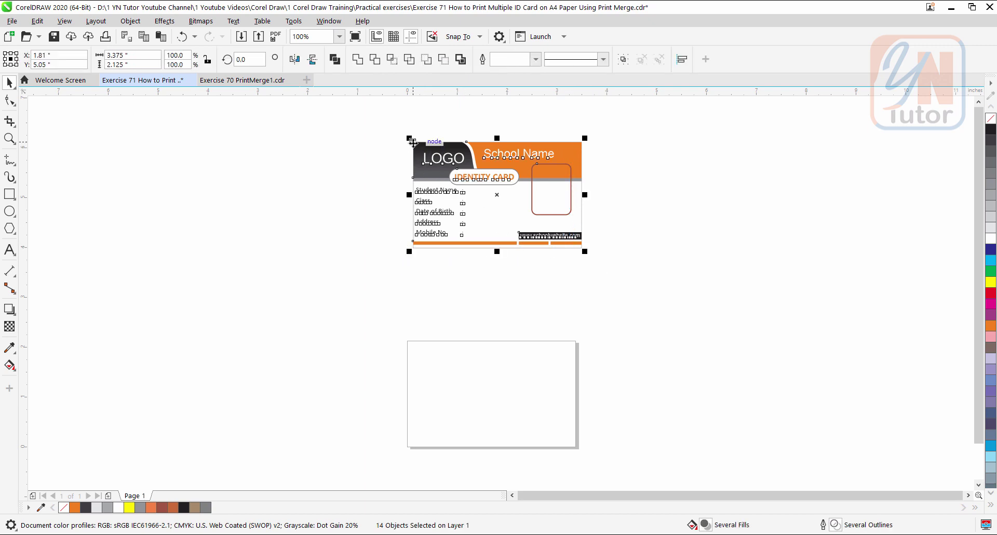
drag(413, 141, 405, 342)
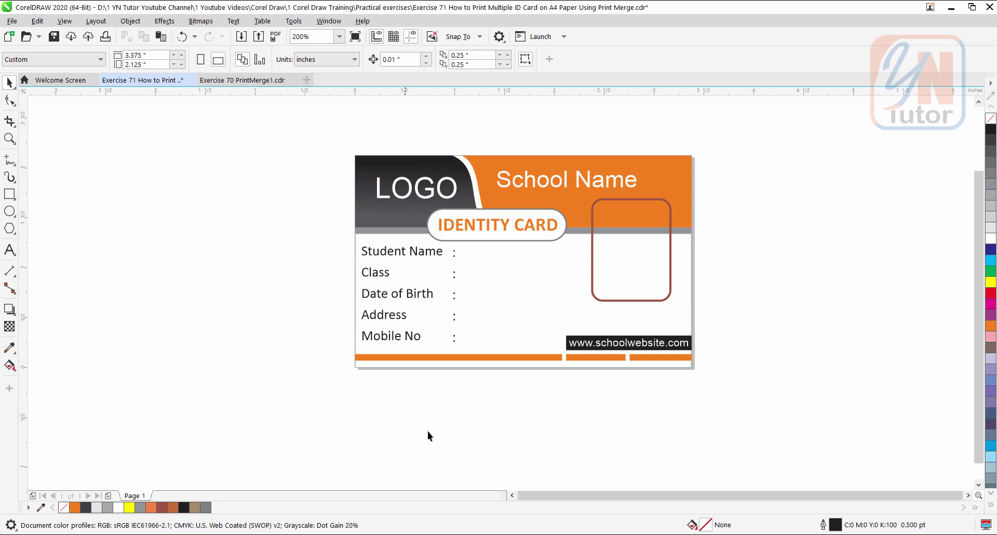
key(alt+Tab)
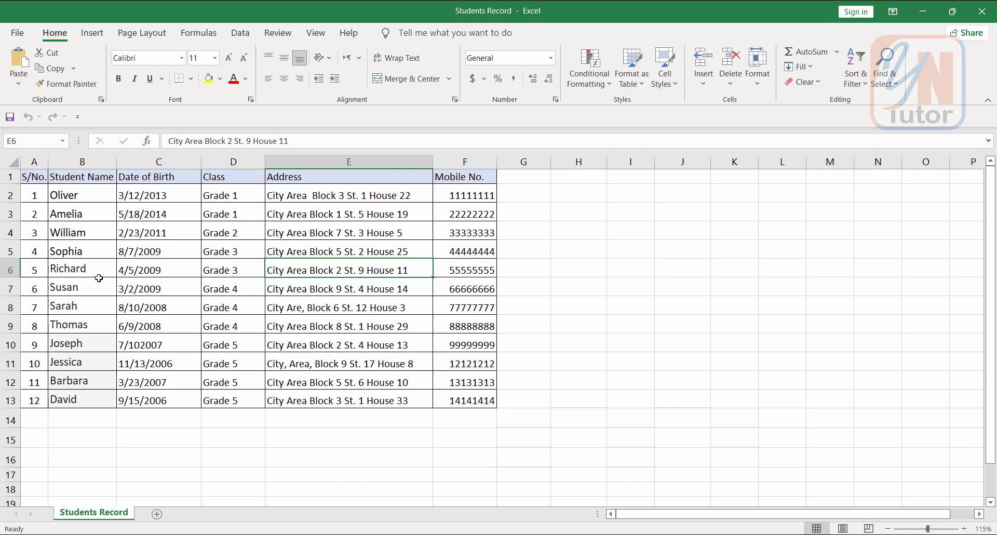
Save a copy of Students Record in Project Files as CSV (Comma delimited)
click(23, 37)
click(36, 212)
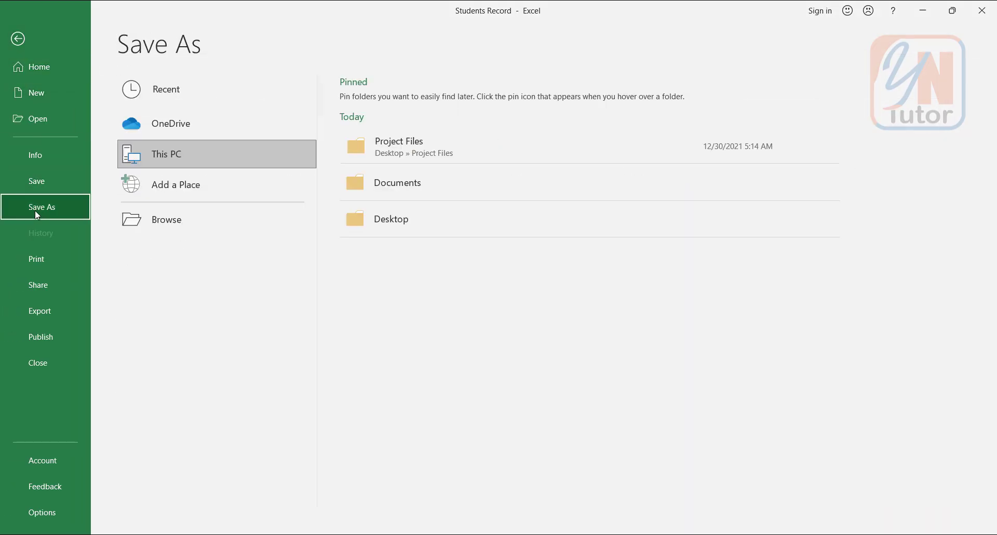
click(398, 146)
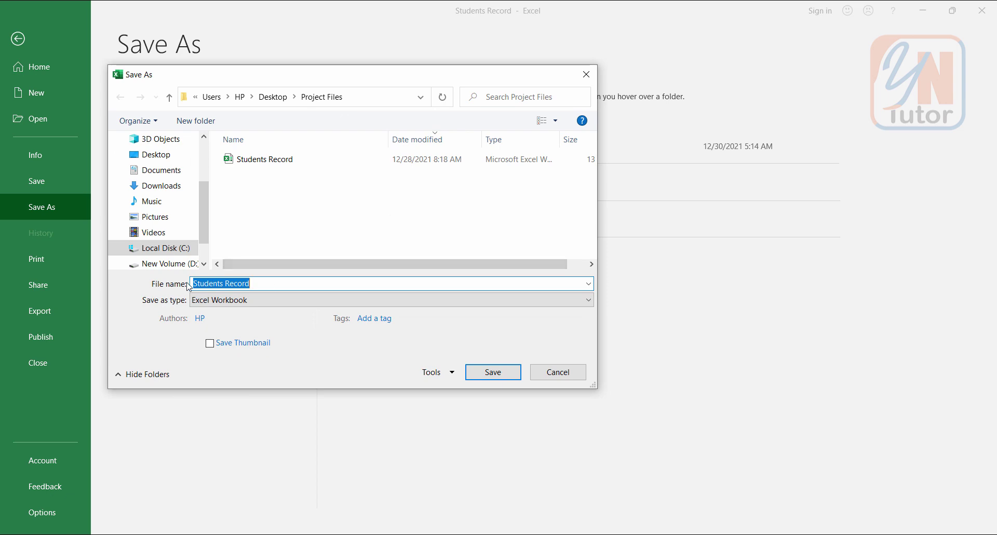
click(471, 302)
click(472, 303)
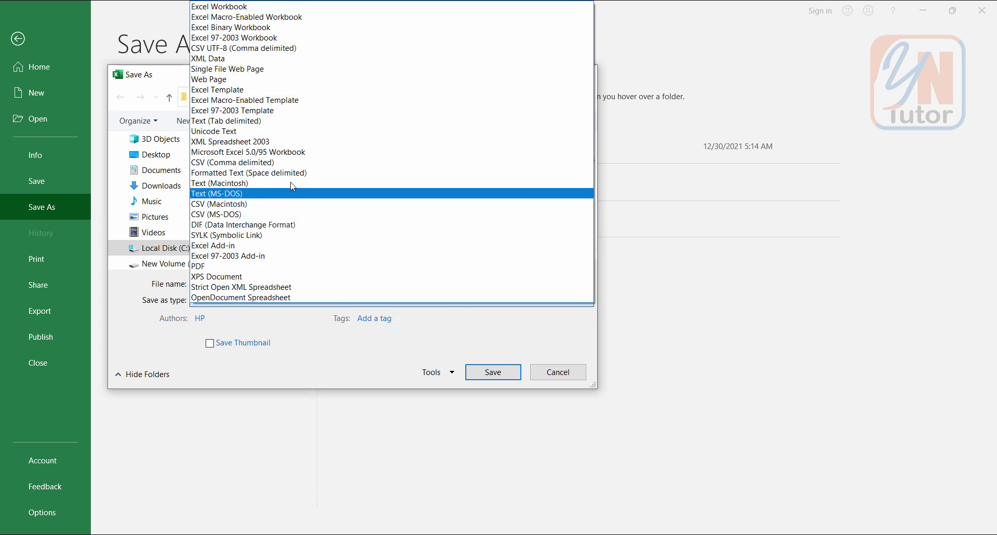
click(245, 163)
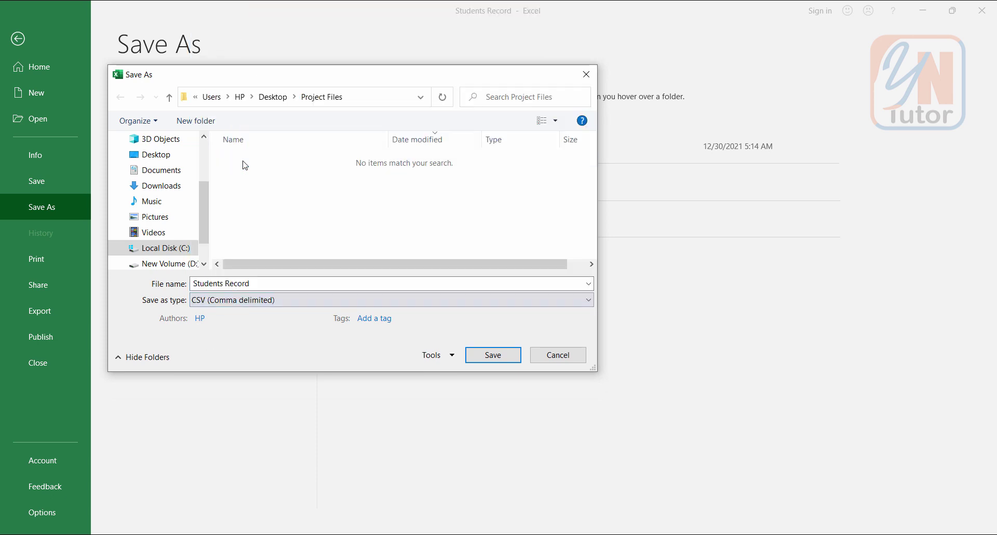
click(479, 353)
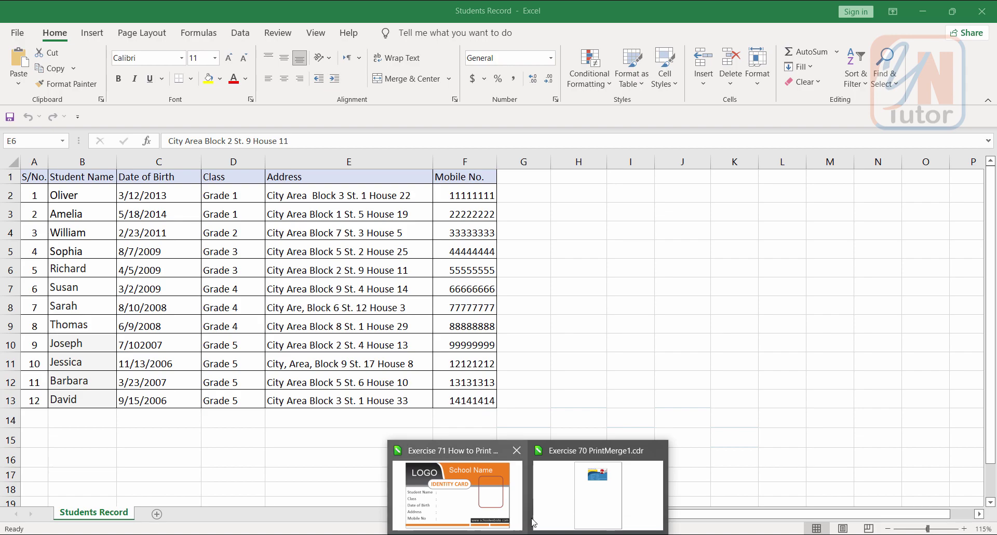
Return to Exercise 71 and start Print Merge's Create/Load Merge Fields
click(457, 493)
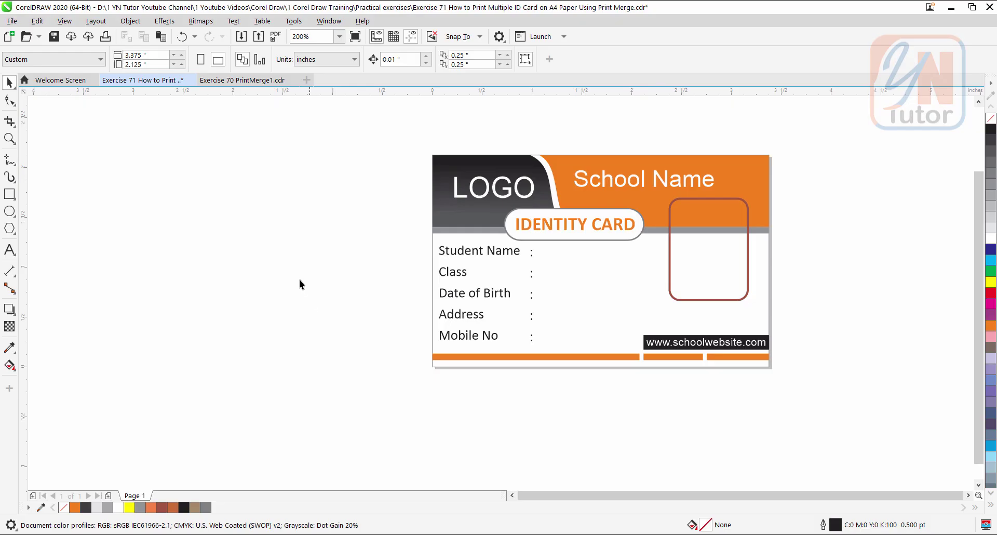
click(11, 23)
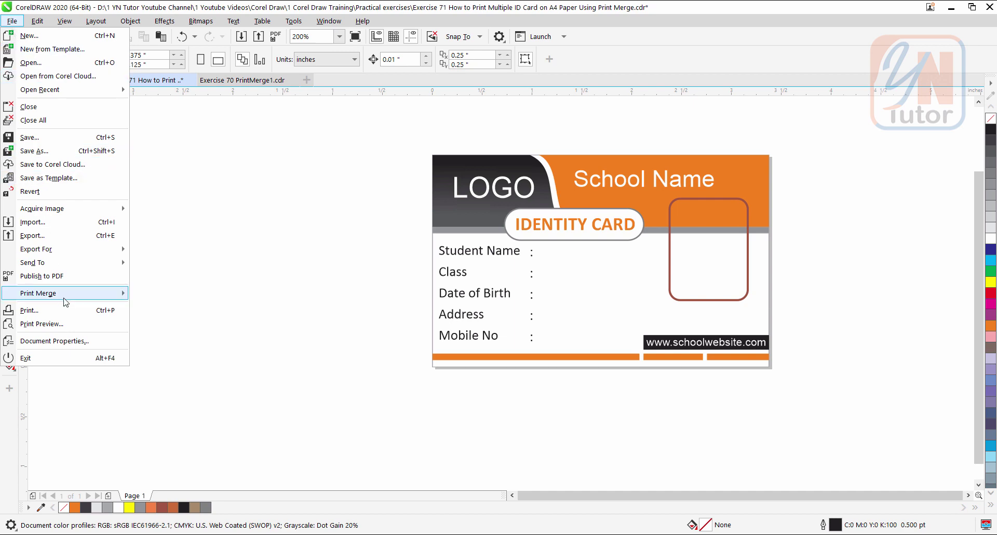
mouse_move(67, 296)
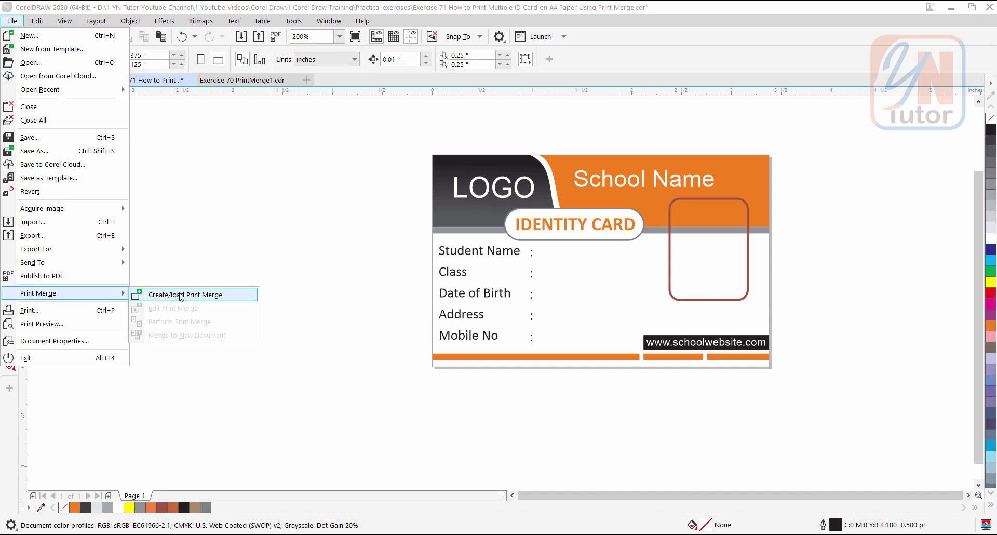
click(195, 296)
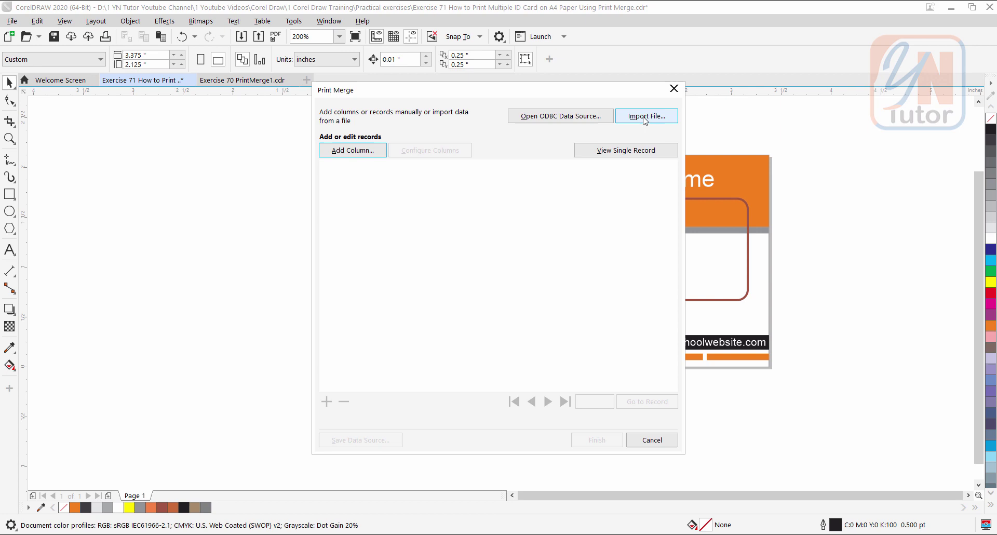
Import the Students Record CSV file from the Desktop's Project Files folder as merge data
click(646, 116)
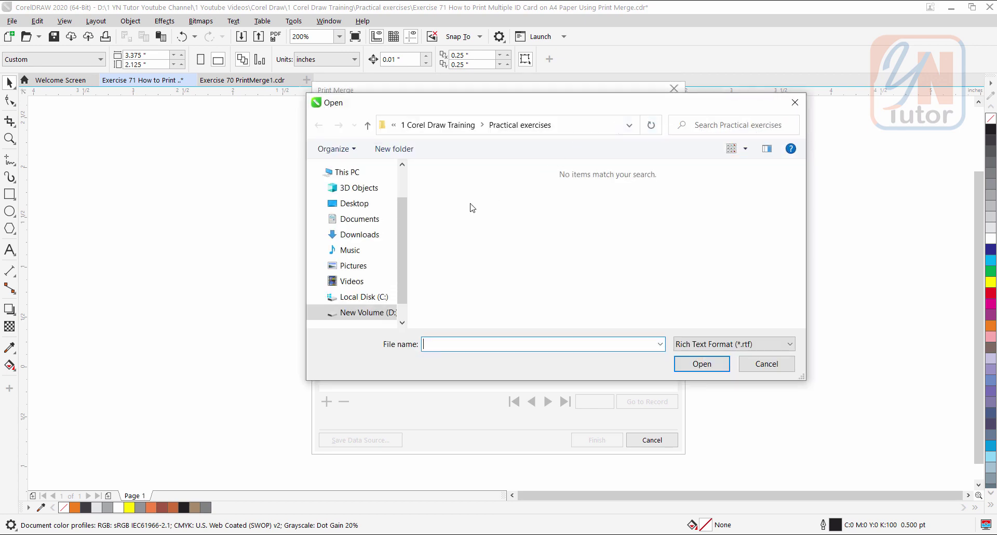
click(358, 203)
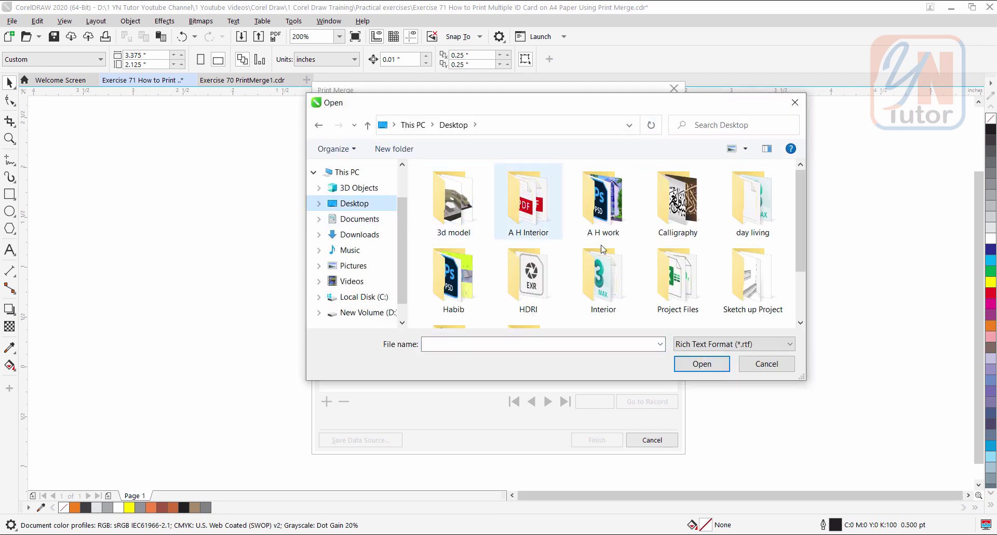
double_click(685, 285)
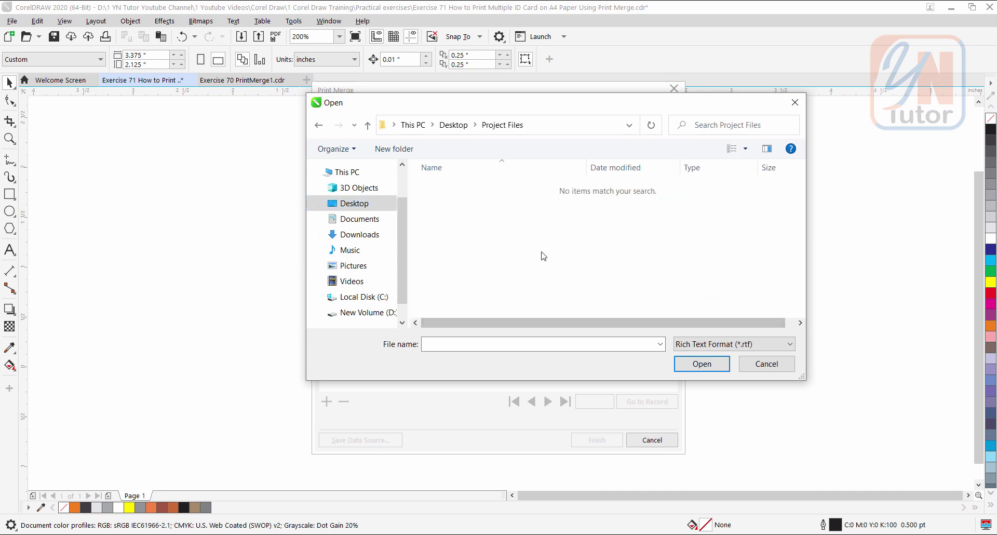
click(765, 345)
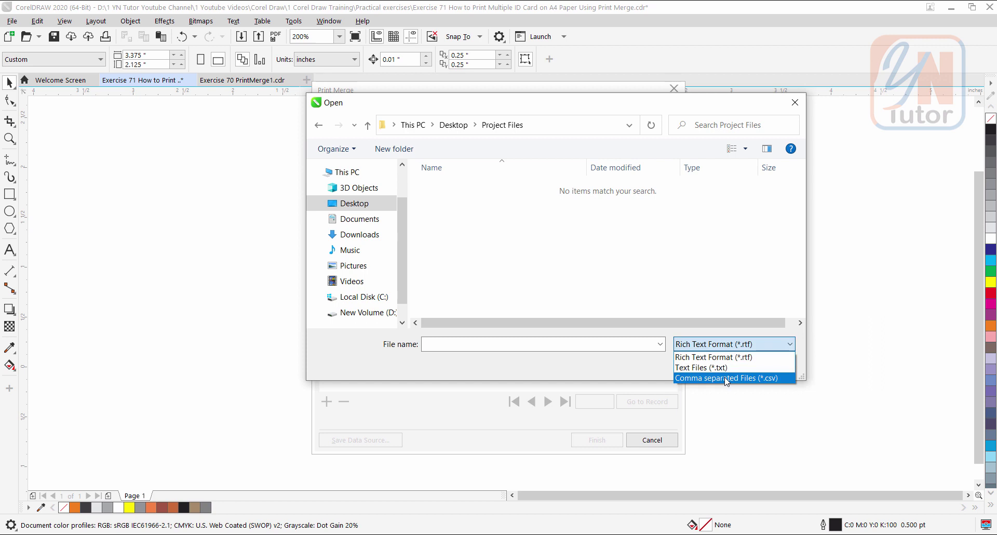
click(727, 379)
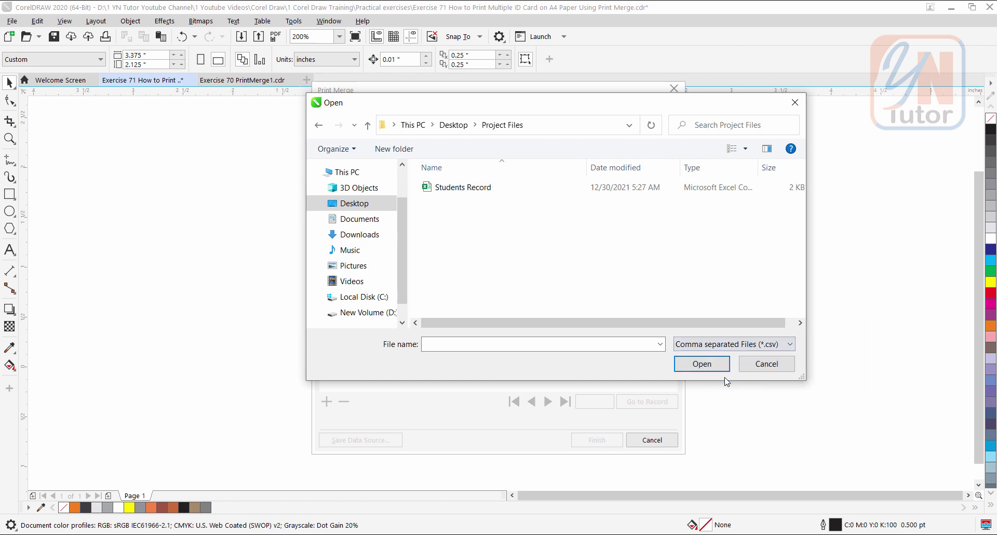
click(491, 194)
click(696, 363)
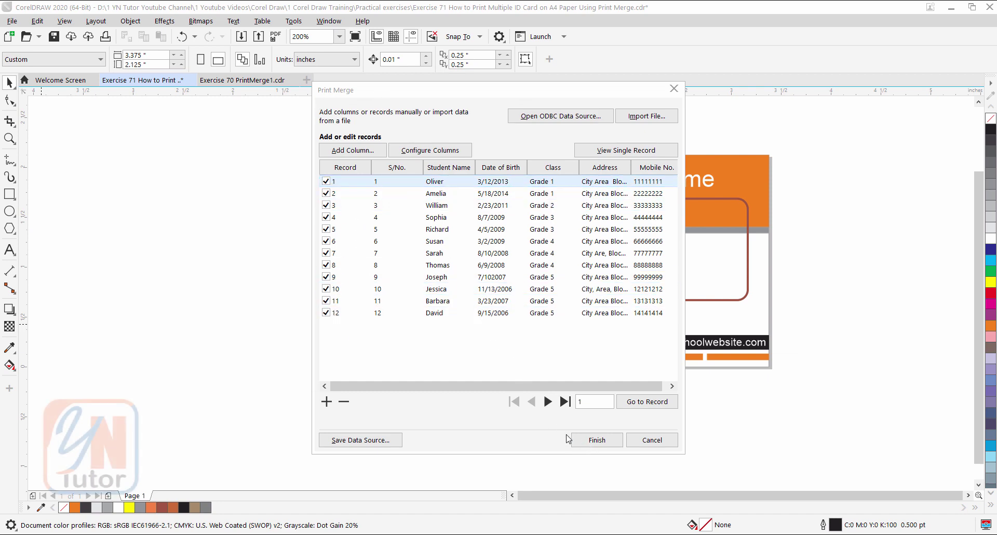
Finish the merge setup, move the Print Merge toolbar, and make the photo rectangle an empty PowerClip frame
click(596, 440)
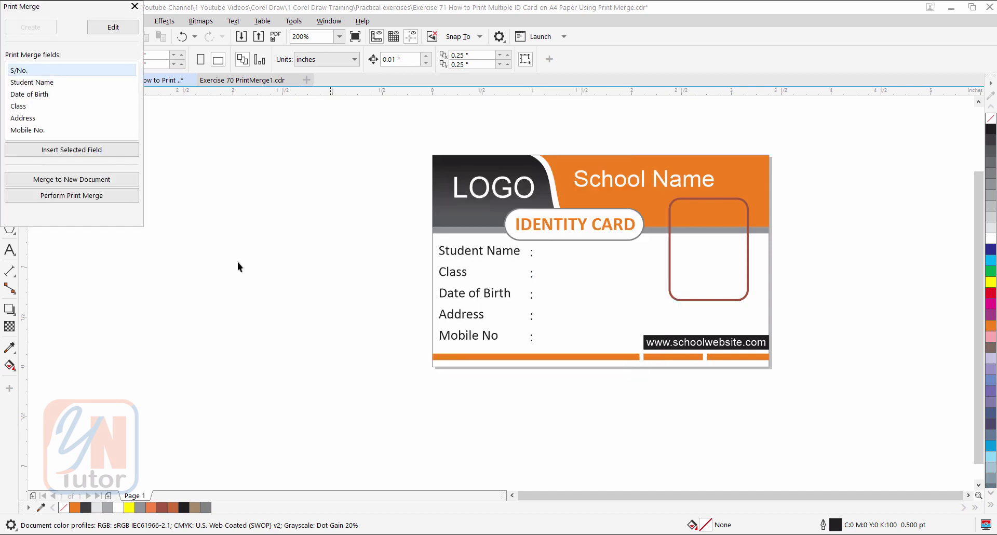
drag(73, 10, 114, 120)
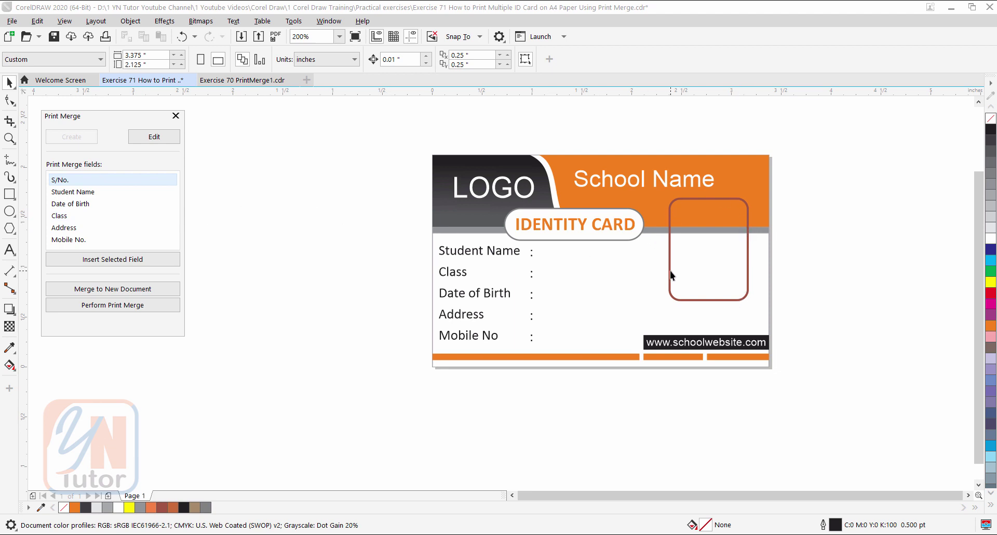
click(670, 217)
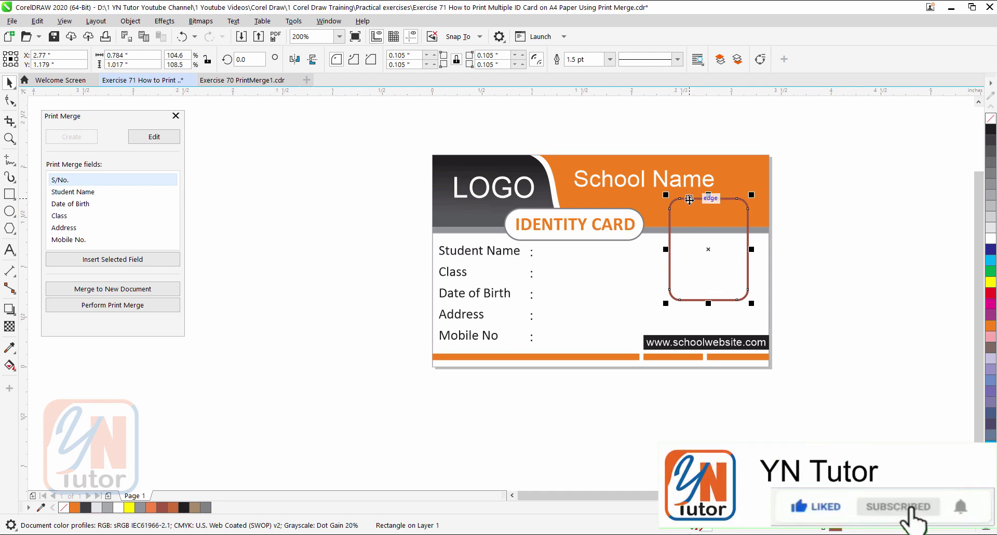
right_click(691, 198)
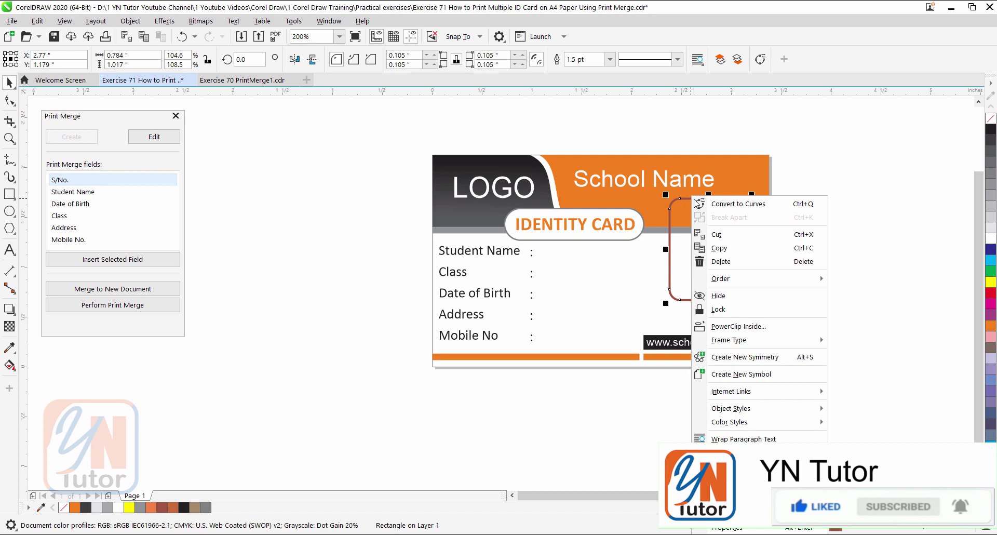
mouse_move(768, 340)
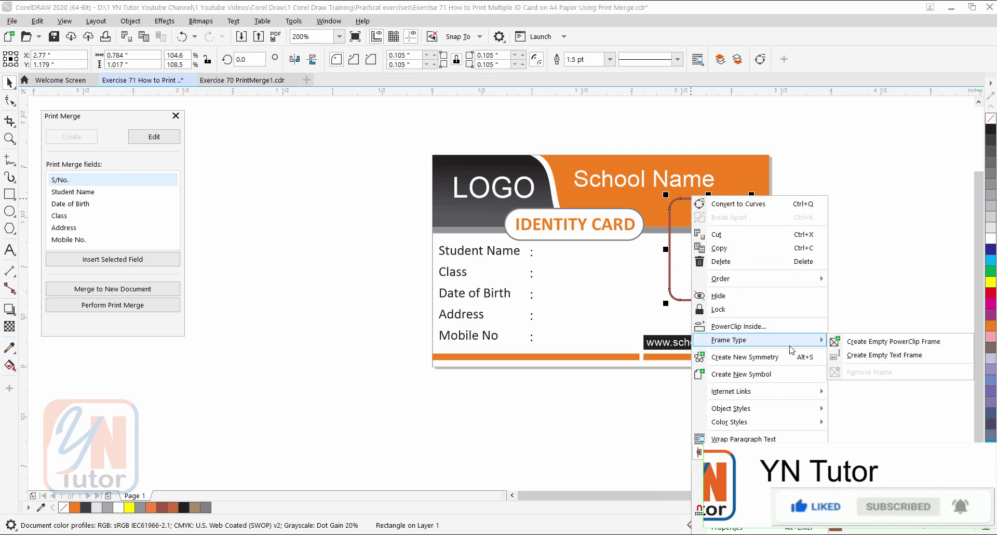
click(902, 346)
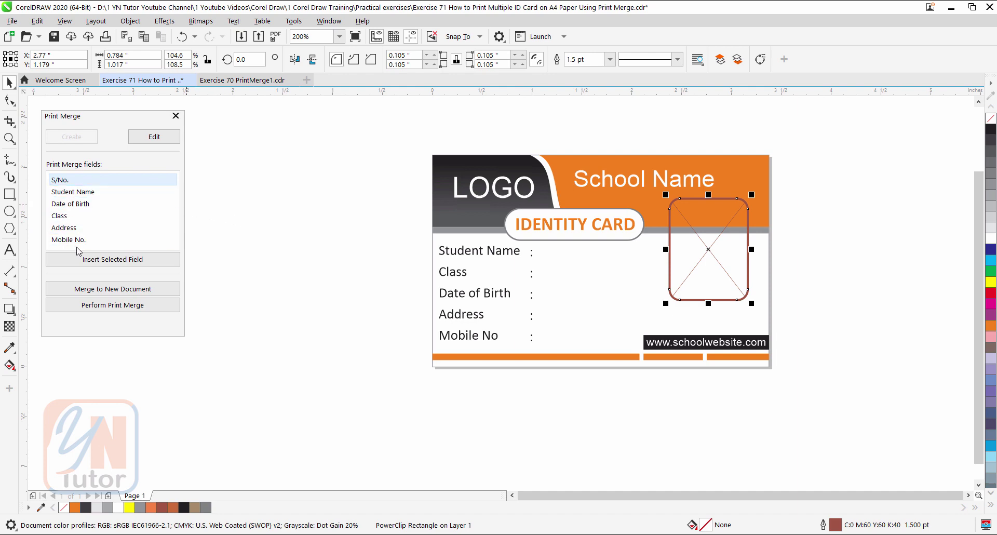
Insert the Student Name, Date of Birth and Class fields and stack them right of the card
click(105, 193)
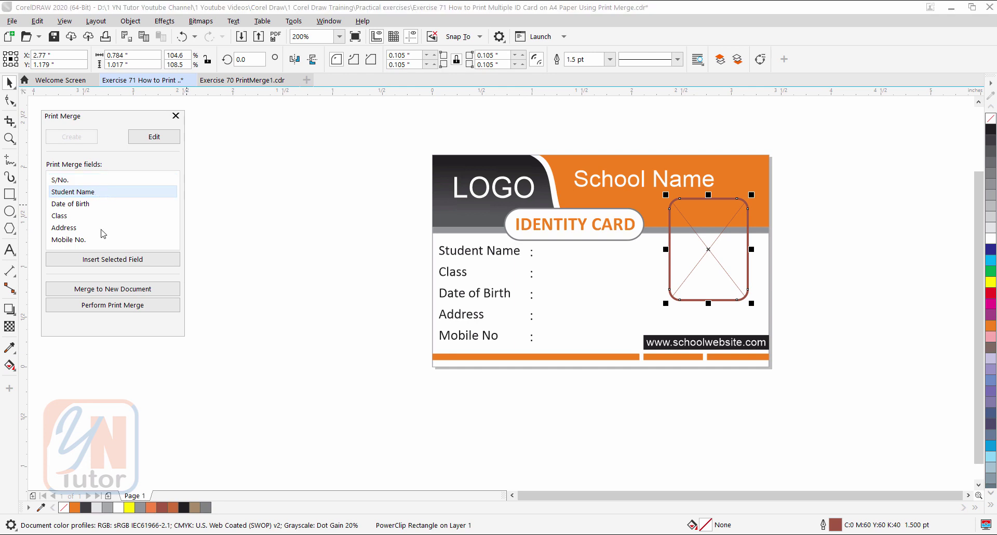
click(106, 260)
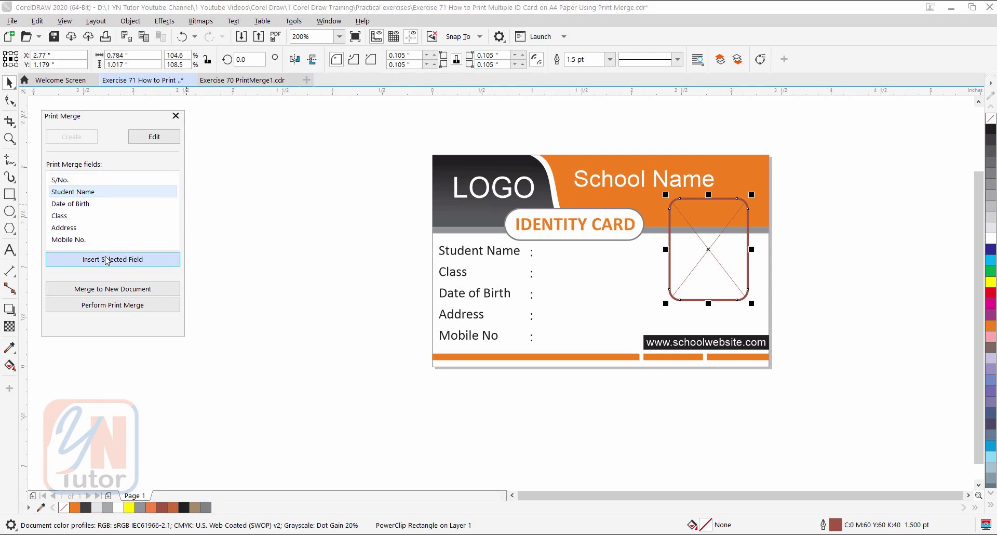
drag(443, 296, 742, 174)
click(110, 203)
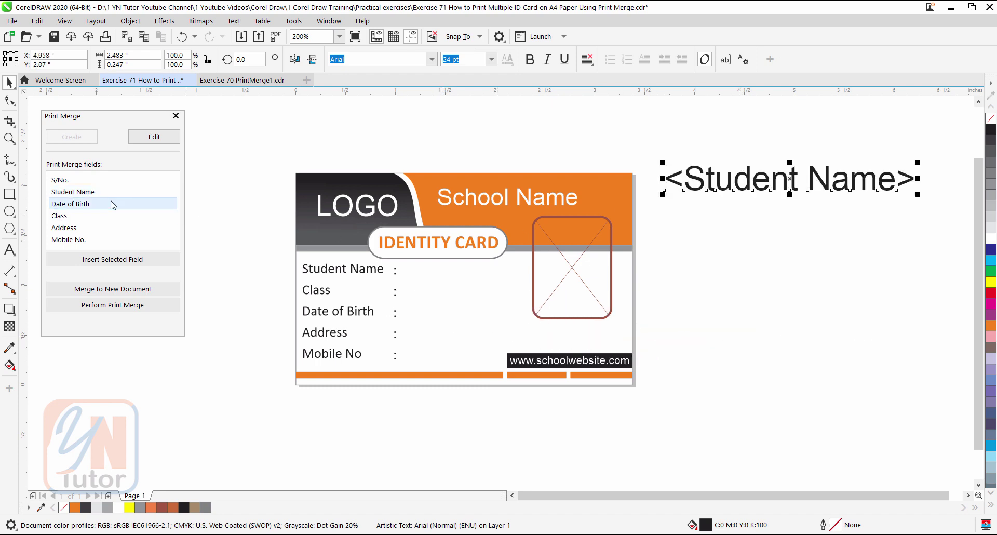
click(110, 260)
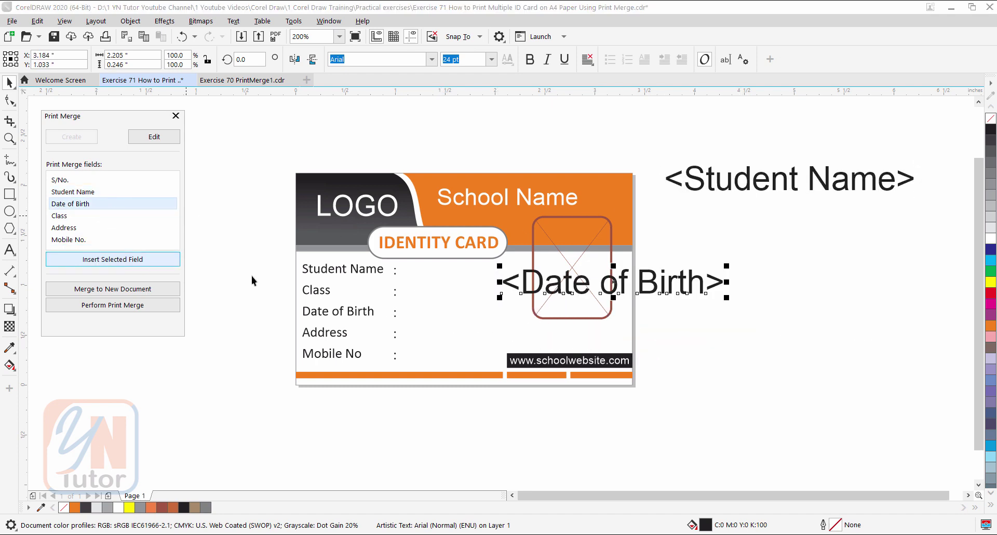
drag(661, 281, 835, 216)
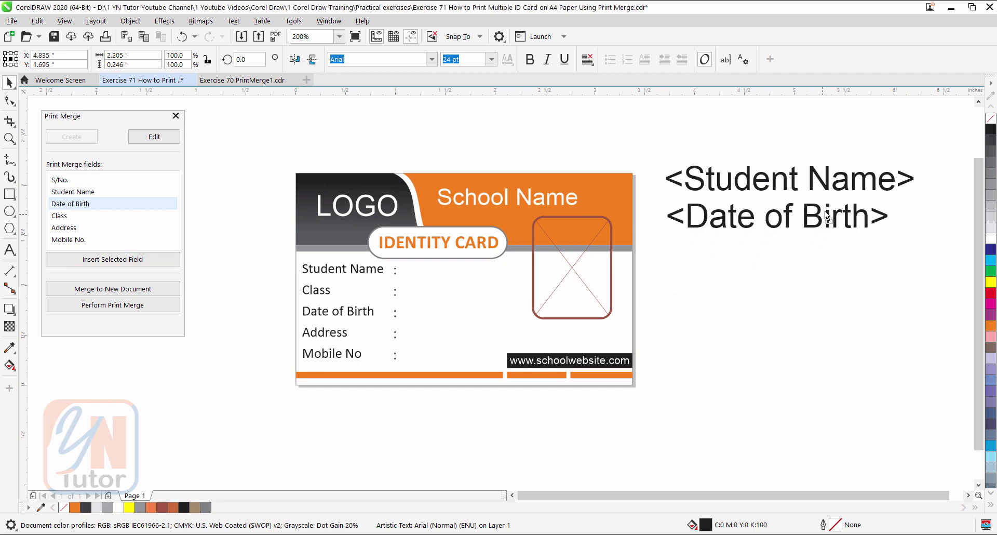
click(56, 217)
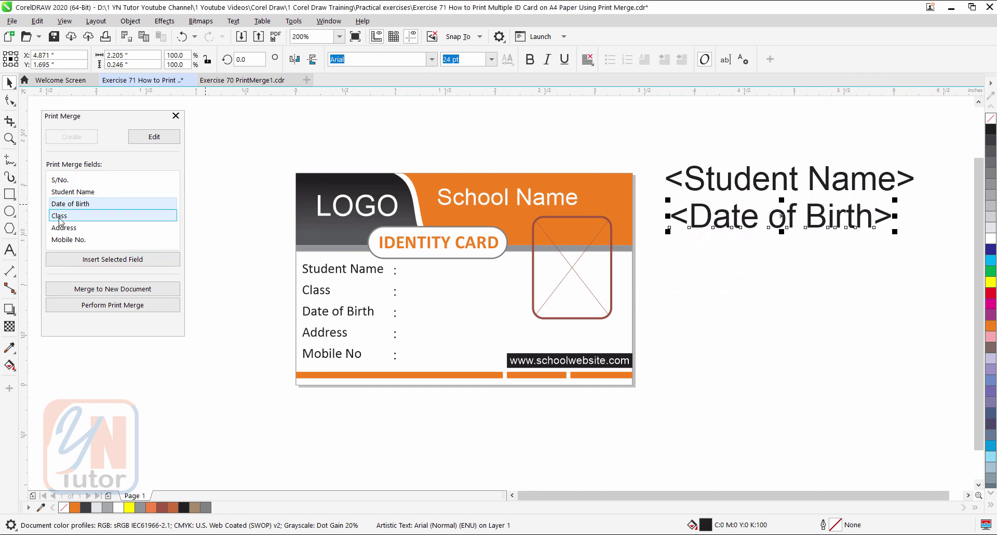
click(90, 262)
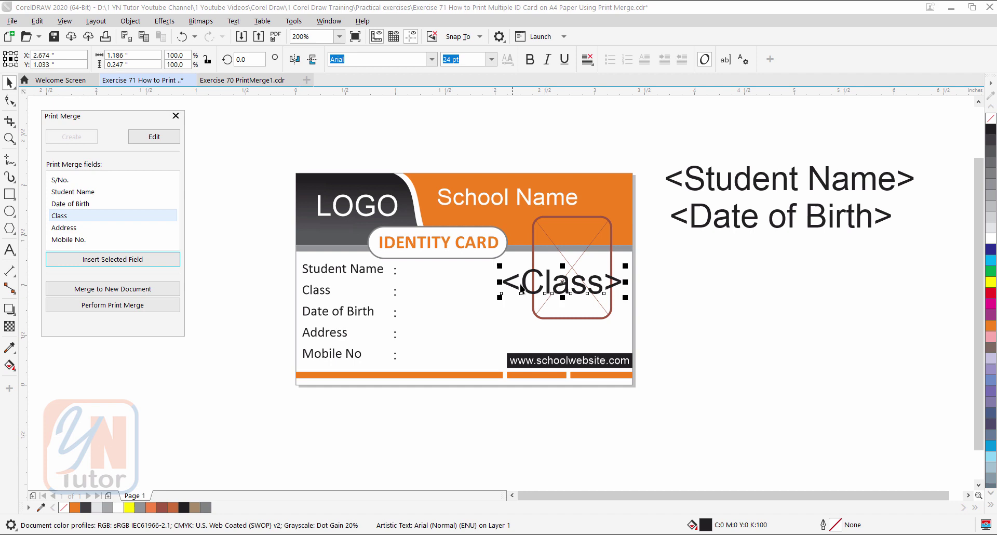
drag(522, 290, 693, 255)
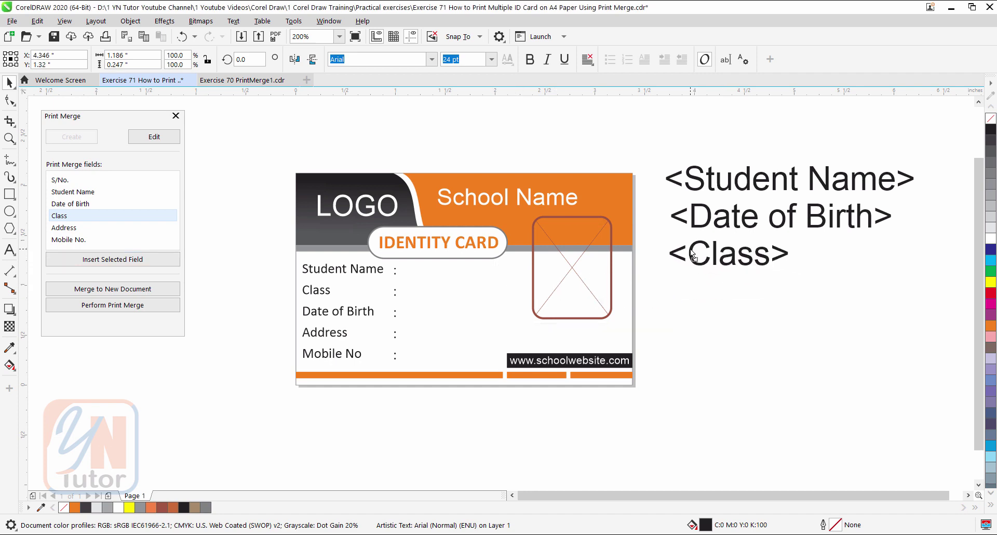
Insert the Address and Mobile No. fields below Class and line them up
click(91, 229)
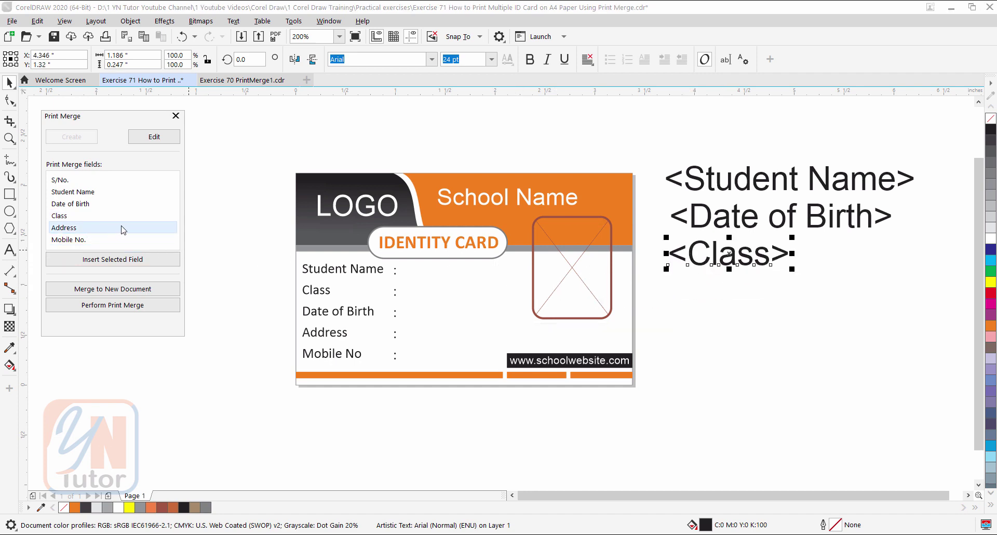
click(127, 262)
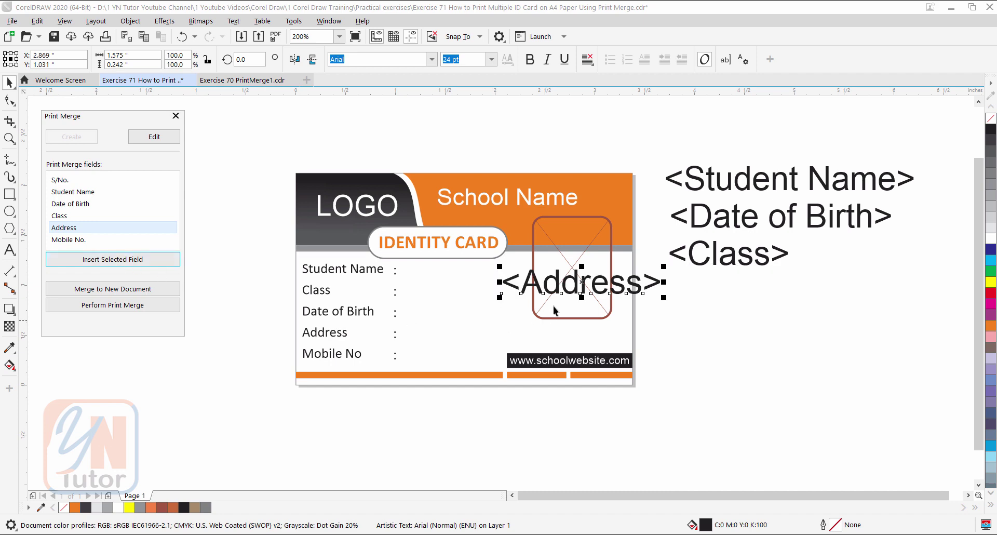
drag(558, 279, 727, 291)
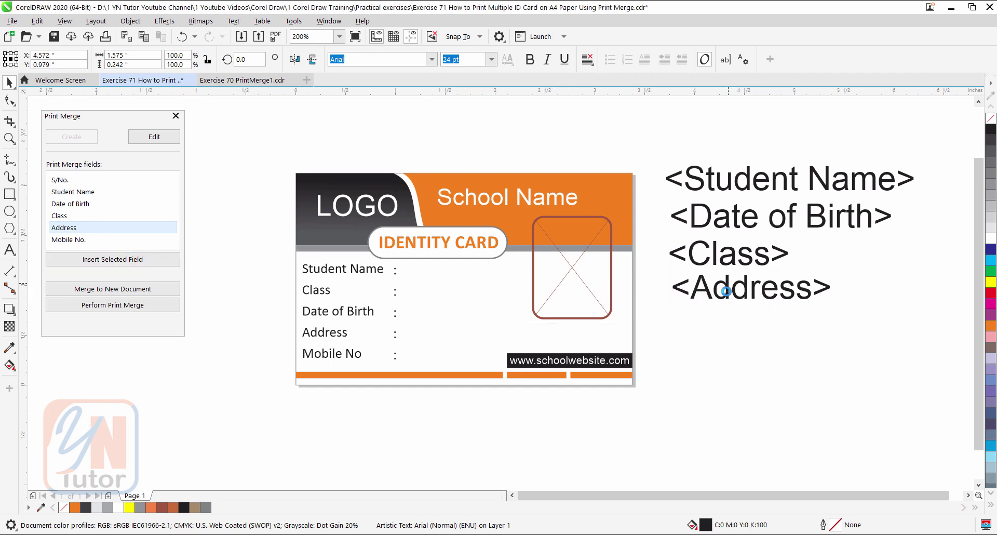
click(68, 239)
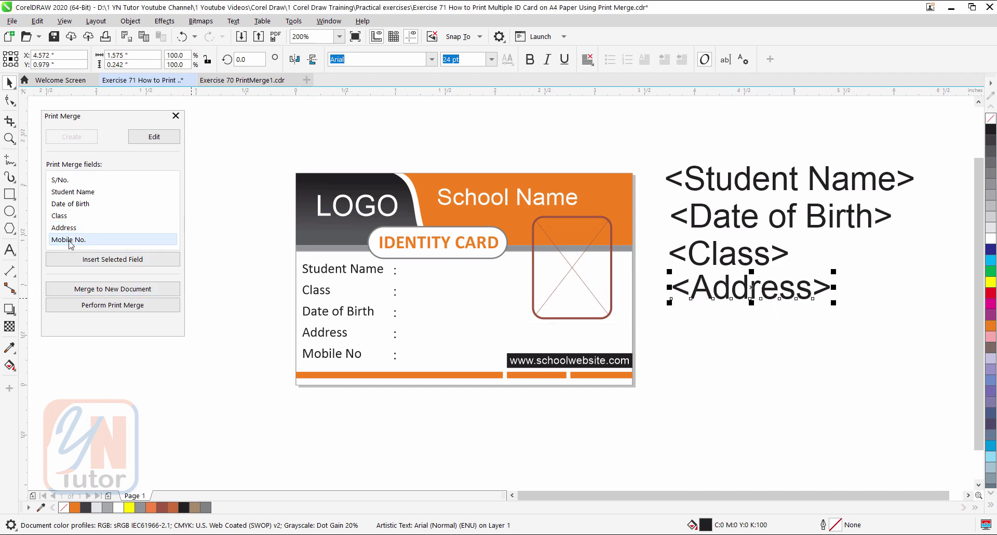
click(114, 262)
drag(637, 283, 821, 326)
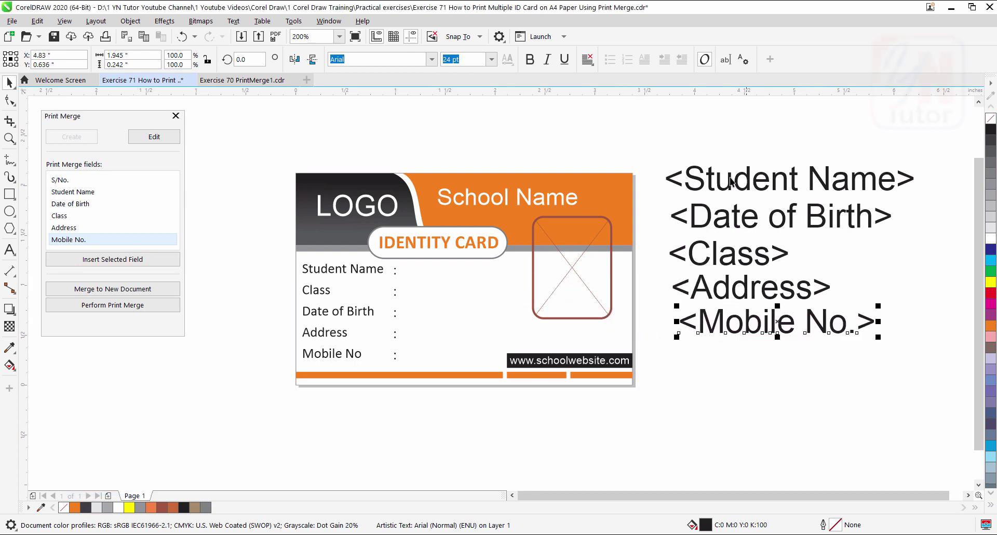
drag(651, 137, 887, 338)
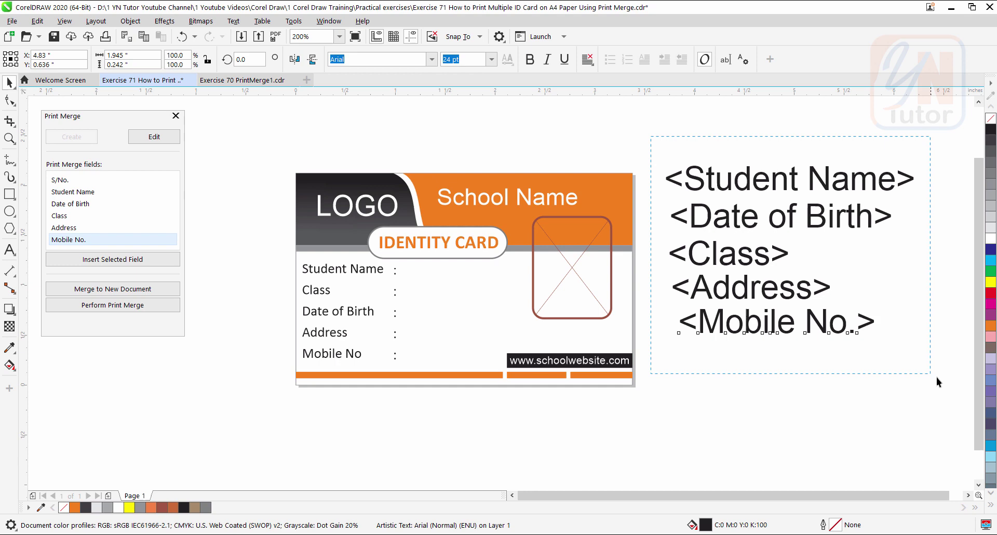
Set the five merge-field texts to 9 pt
drag(937, 378, 949, 381)
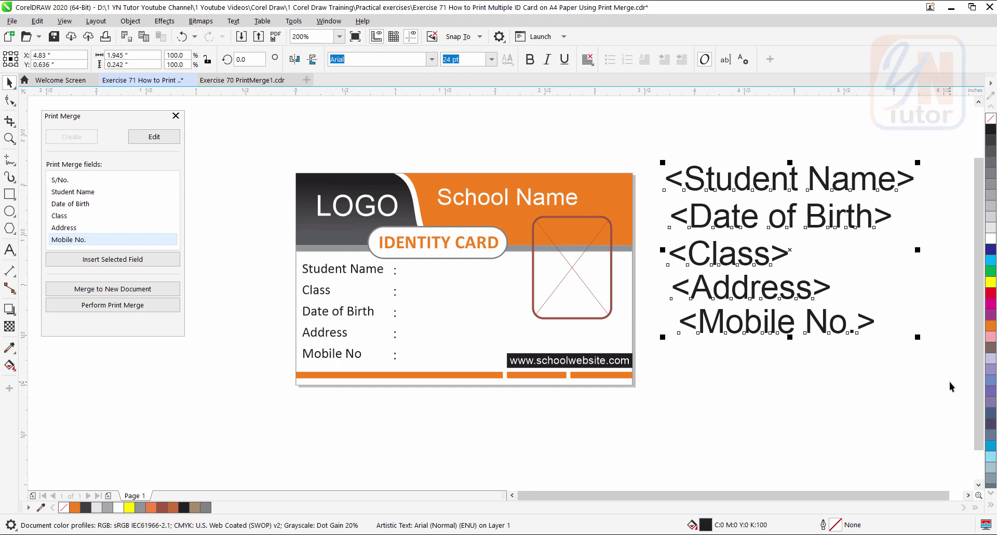
click(494, 59)
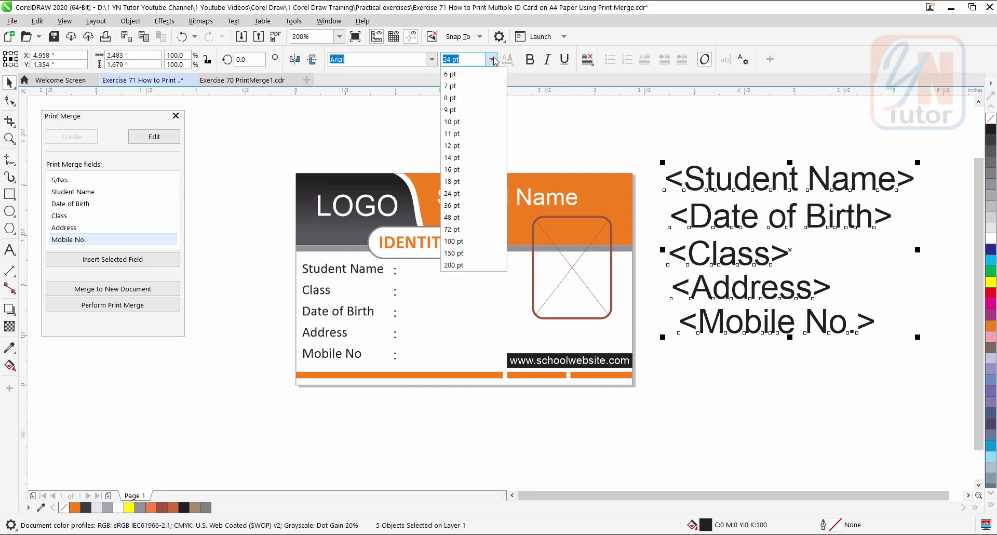
click(452, 110)
Place Student Name, Date of Birth, Class, Address and Mobile No. beside their card labels
click(681, 188)
drag(680, 188, 421, 278)
drag(711, 223, 448, 313)
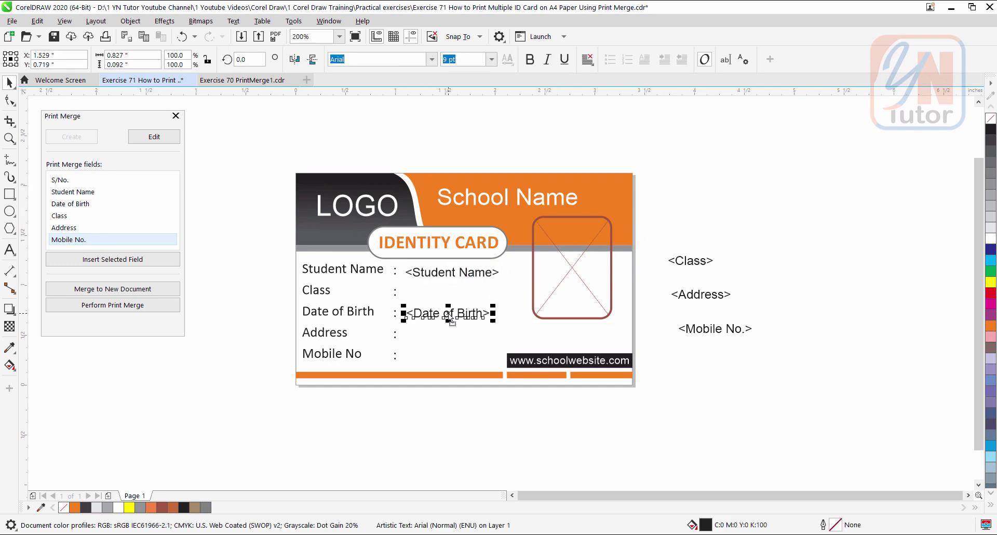
drag(684, 267, 432, 292)
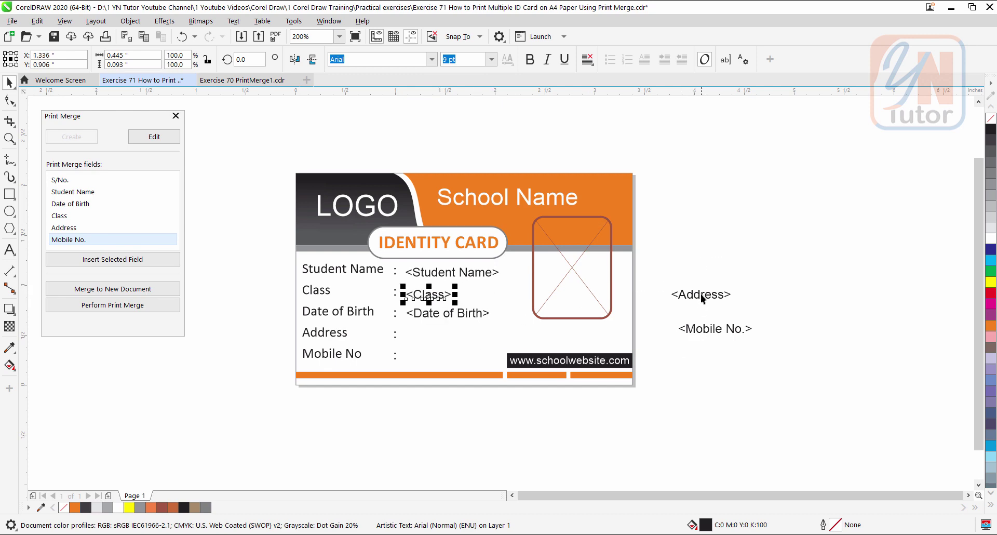
drag(700, 294, 439, 336)
drag(724, 330, 447, 358)
drag(453, 293, 527, 254)
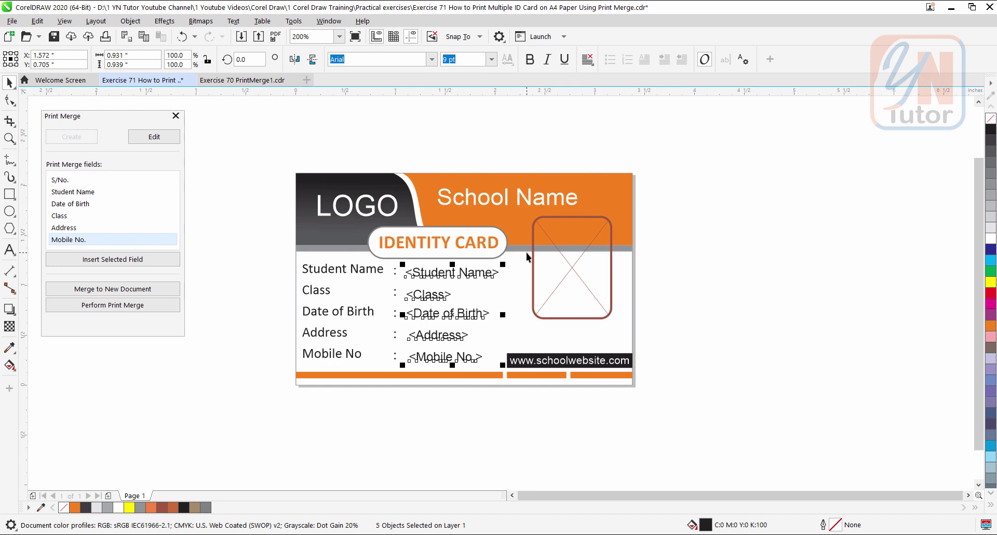
Left-align the five fields, then merge all records into a new document
key(l)
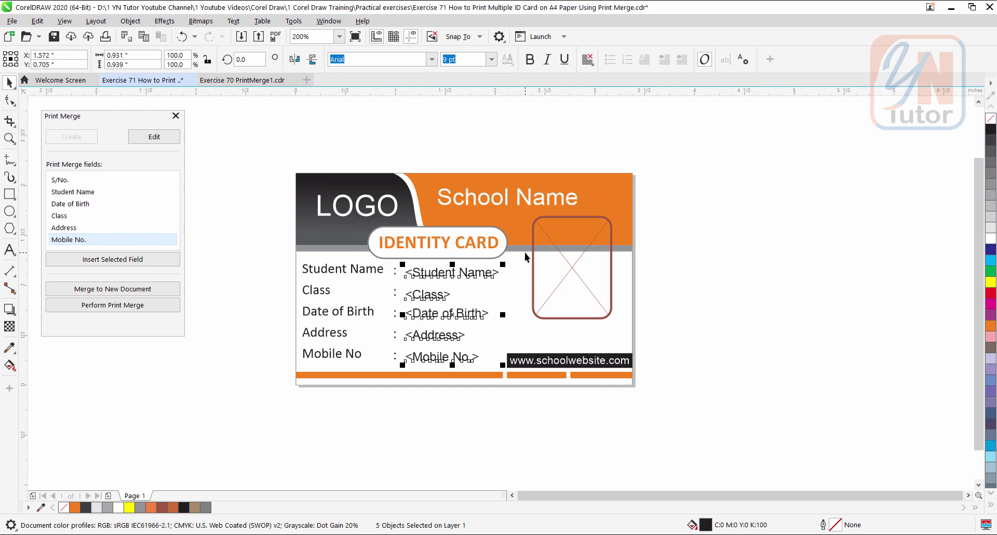
click(264, 314)
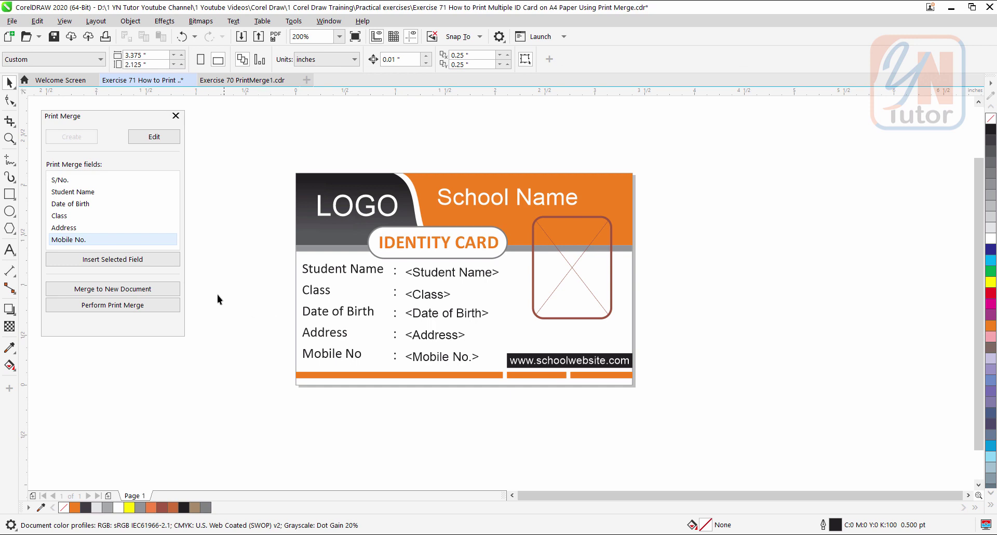
click(113, 289)
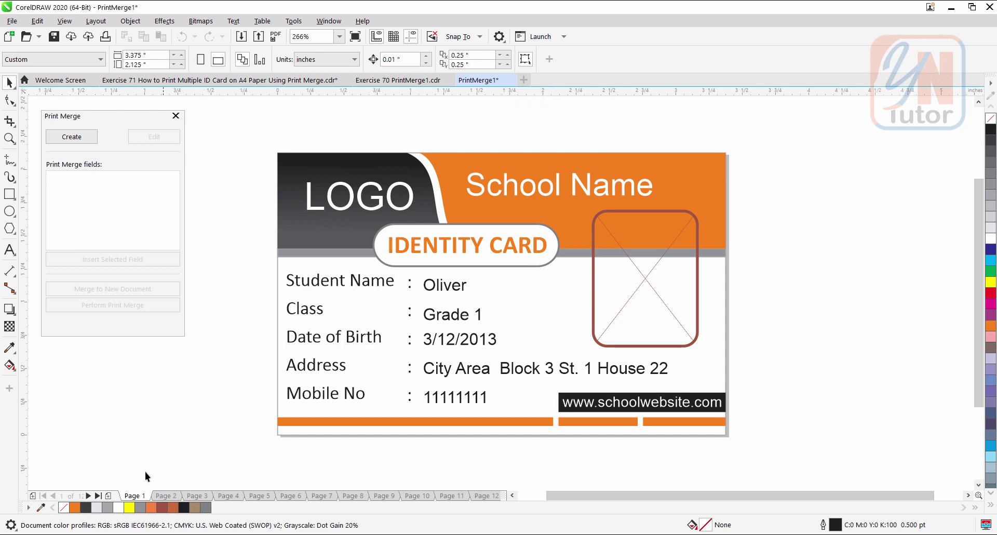
Check the merged cards on pages 2 through 8, then return to page 1
click(170, 495)
click(201, 496)
click(233, 495)
click(264, 495)
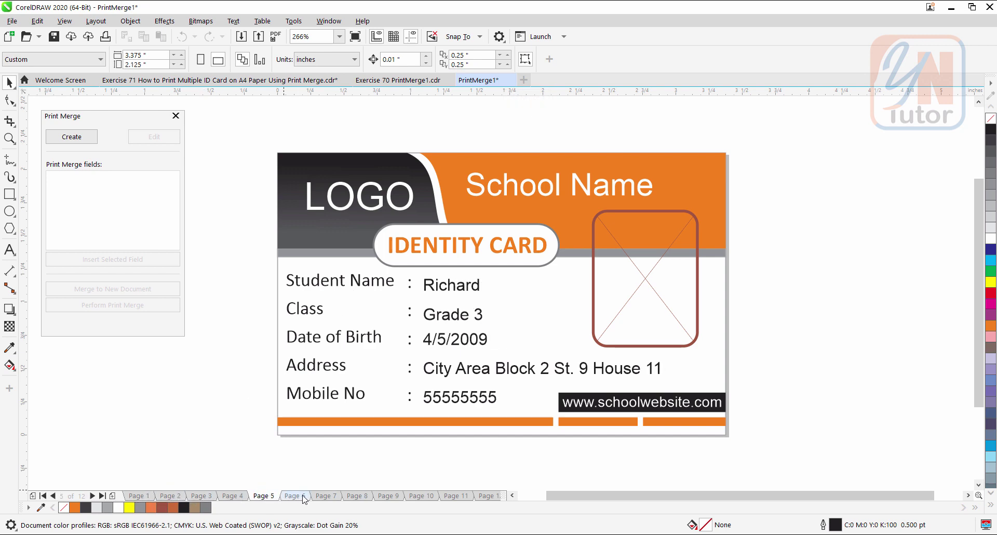
click(303, 495)
click(330, 496)
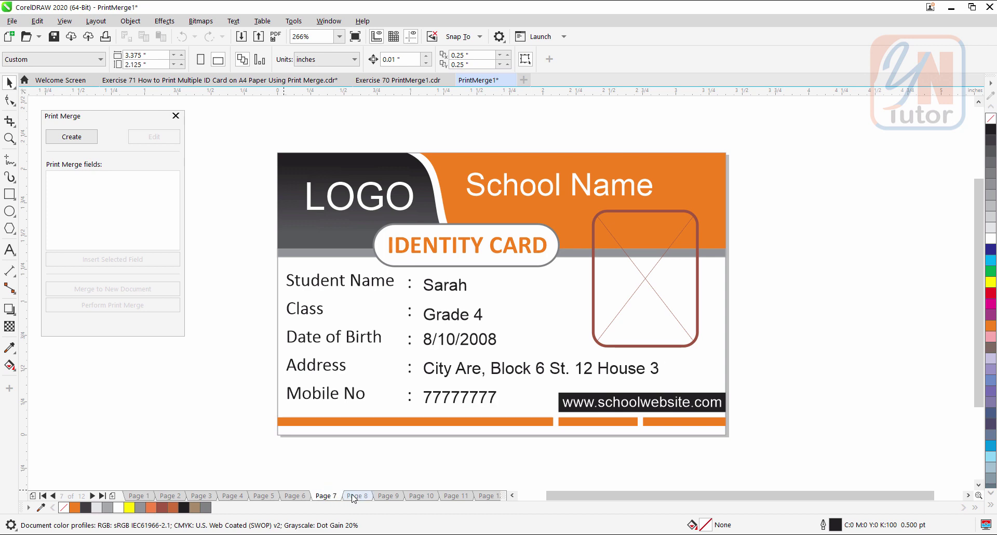
click(355, 497)
click(138, 496)
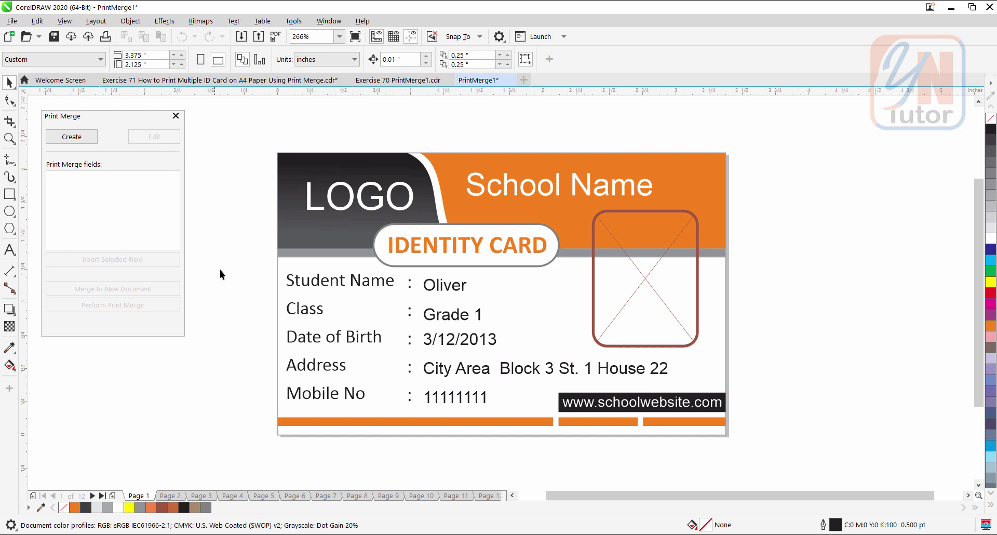
Select photos 1 Oliver to 4 Sophia for import, then switch to the Students Record workbook
click(12, 21)
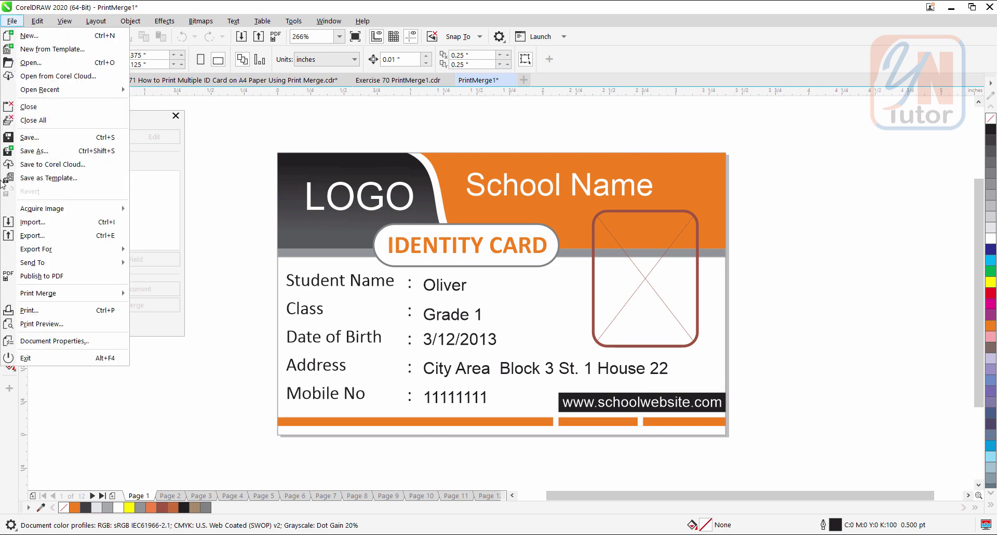
click(42, 223)
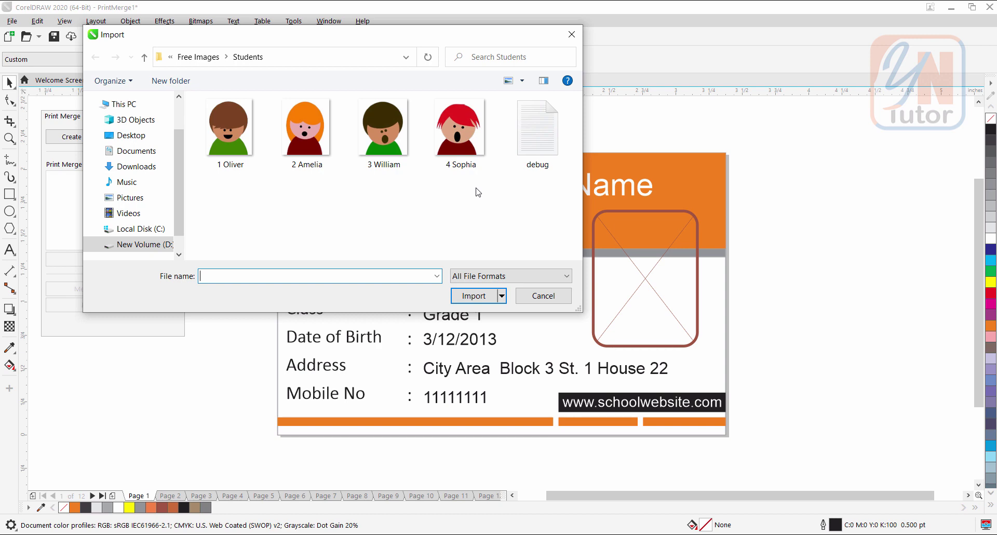
drag(479, 192, 200, 99)
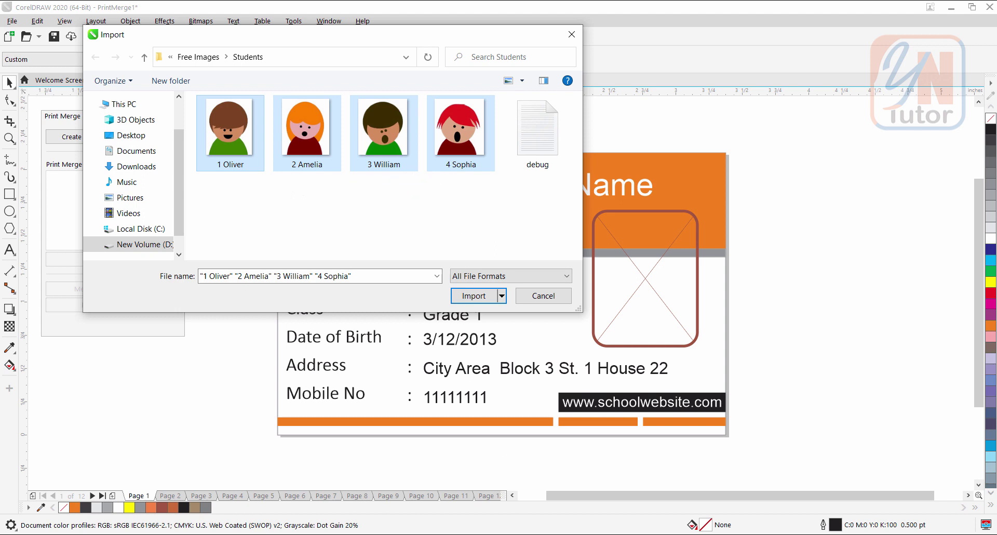
mouse_move(520, 520)
click(488, 483)
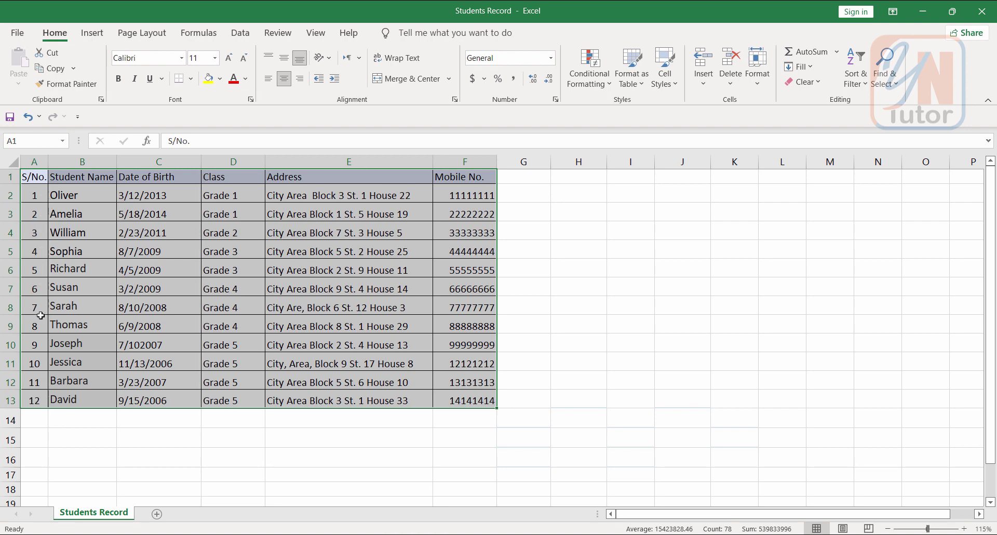
Return from the Students Record sheet to CorelDRAW's Import dialog holding the four student photos
mouse_move(512, 527)
click(472, 501)
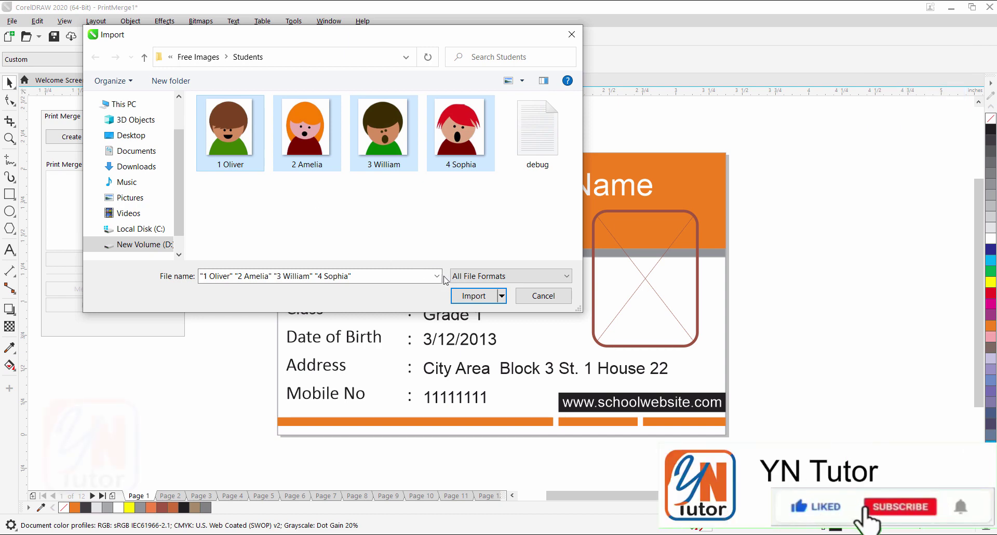
Import and place Oliver, Amelia, William and Sophia's photos on their cards on Pages 1–4
click(473, 296)
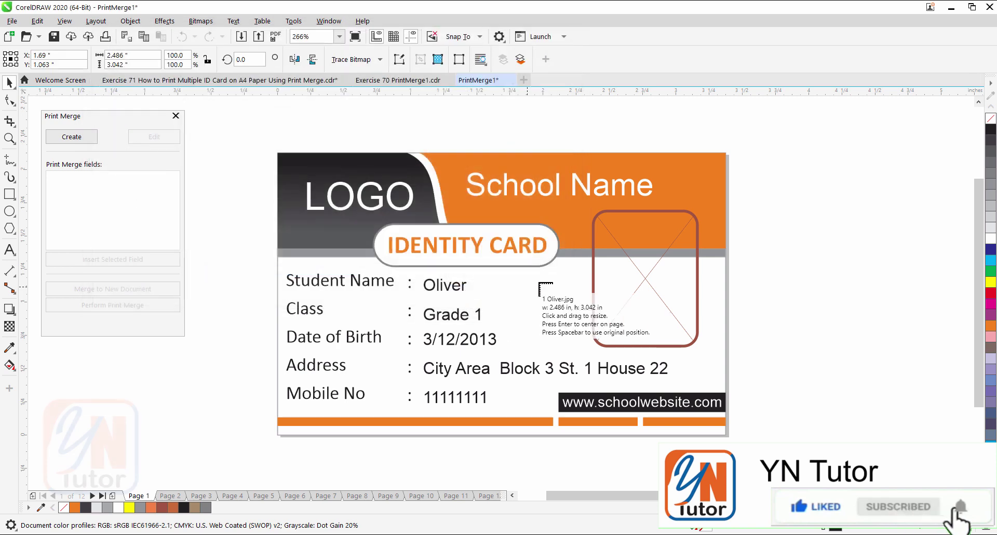
drag(583, 206, 716, 369)
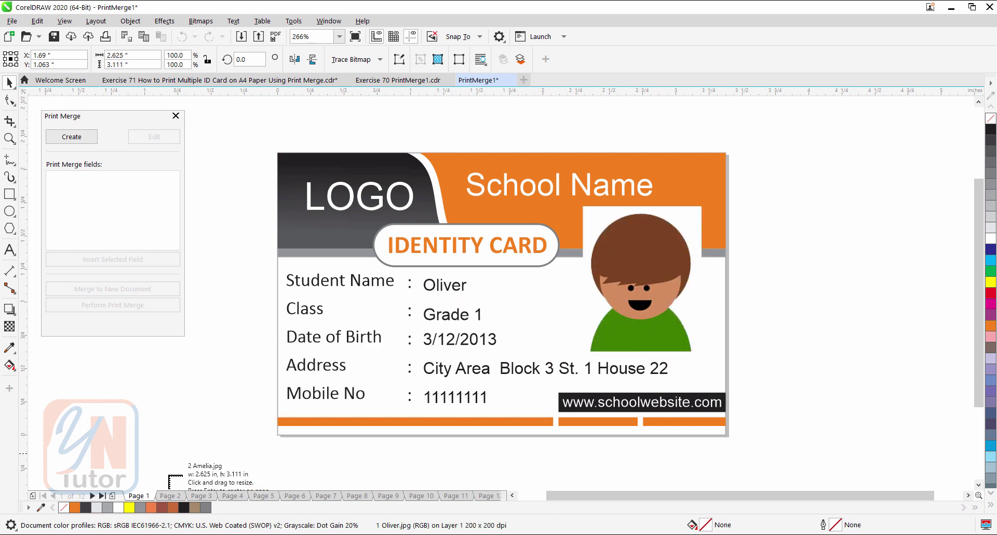
click(170, 497)
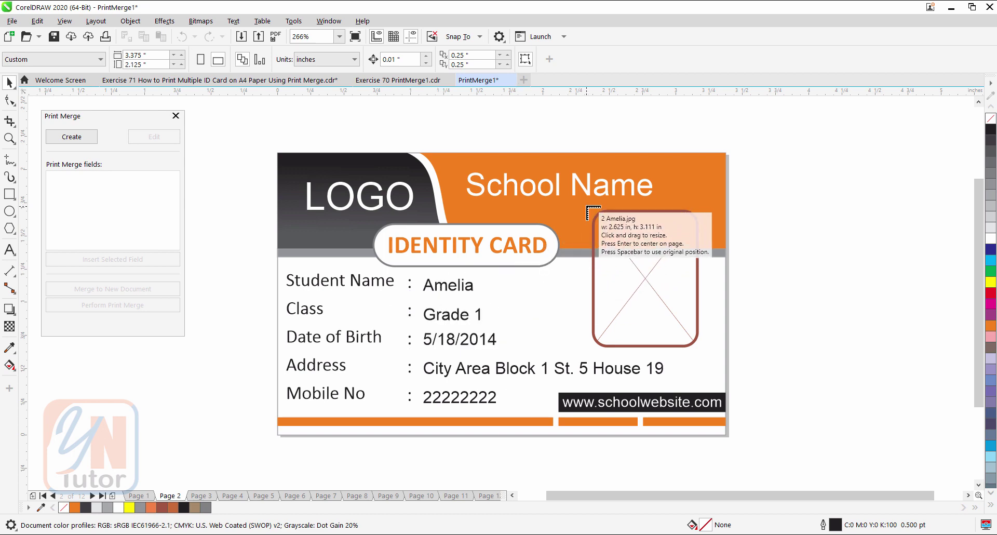
drag(652, 324, 693, 399)
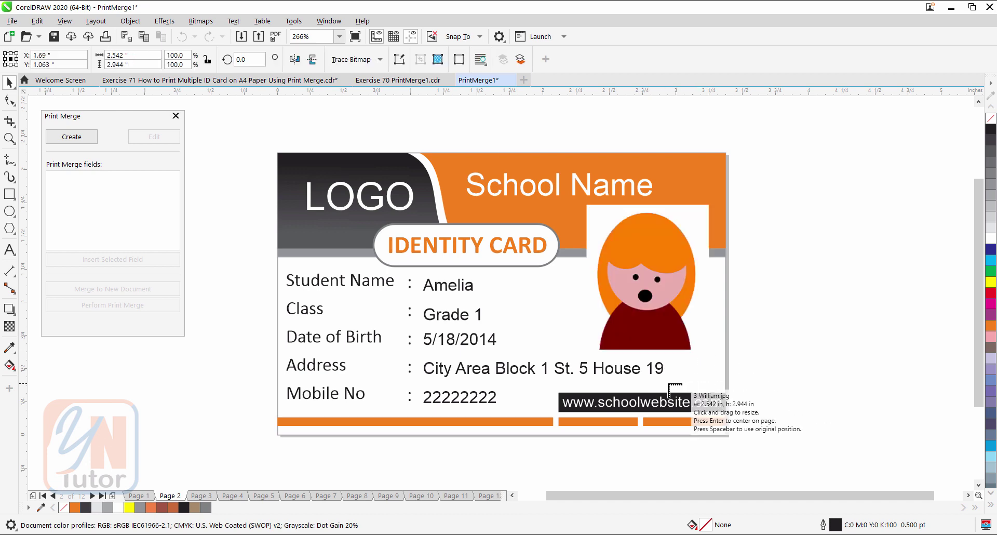
click(202, 496)
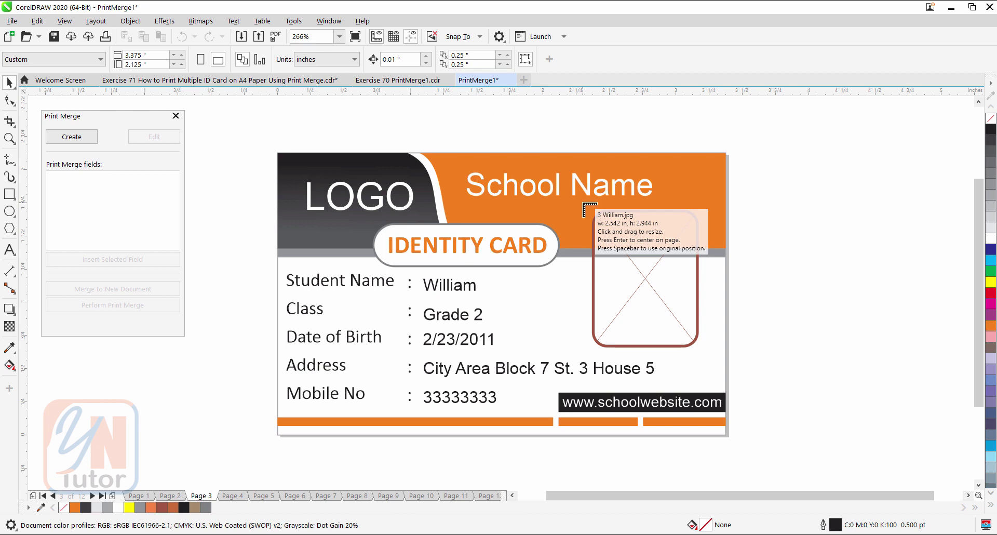
drag(584, 204, 712, 354)
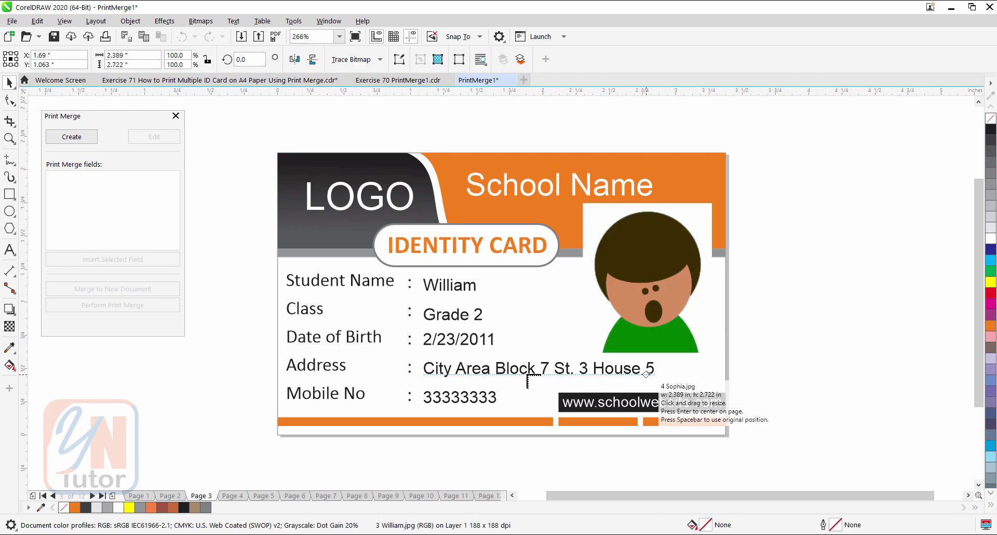
click(236, 495)
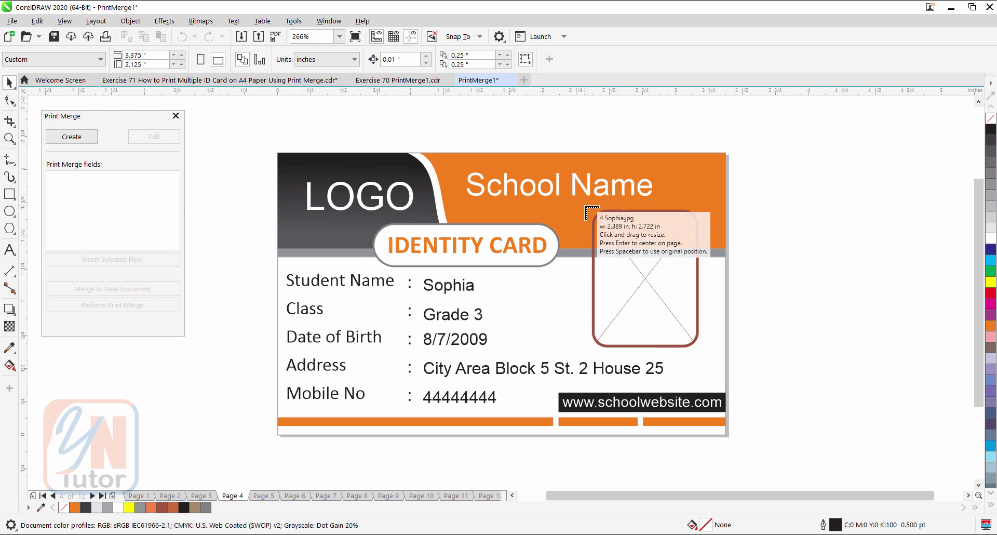
drag(586, 206, 709, 389)
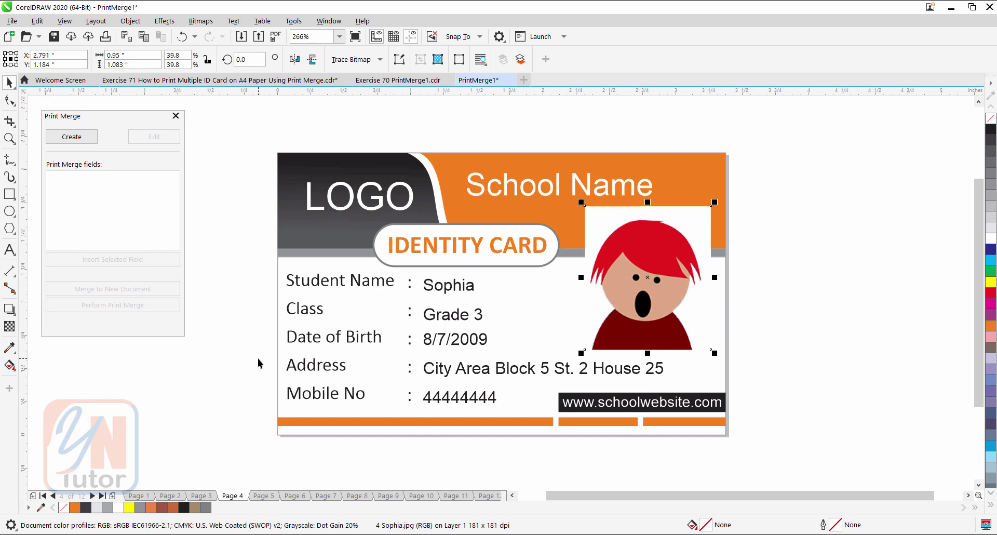
Hide the Print Merge docker and PowerClip Oliver's photo into the frame, filling proportionally
click(139, 496)
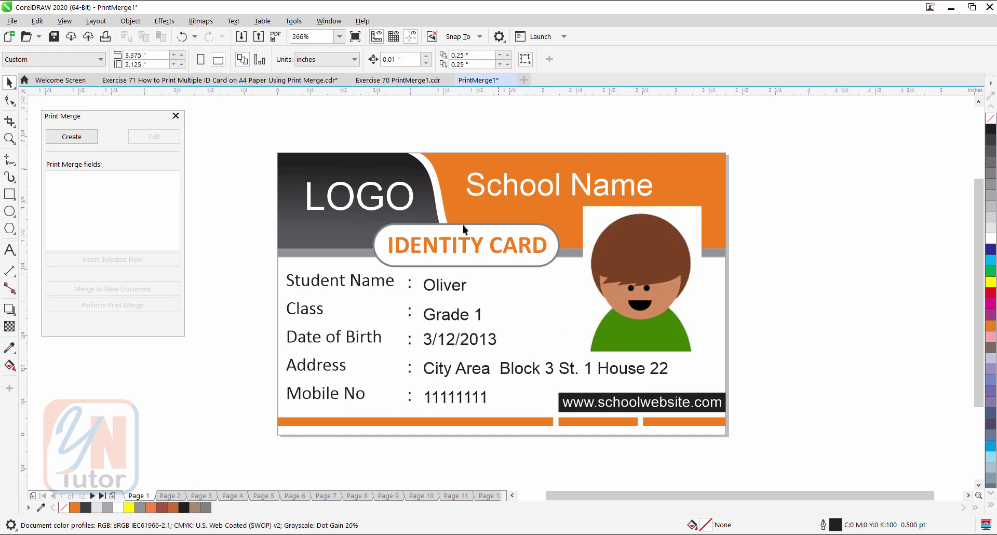
click(176, 117)
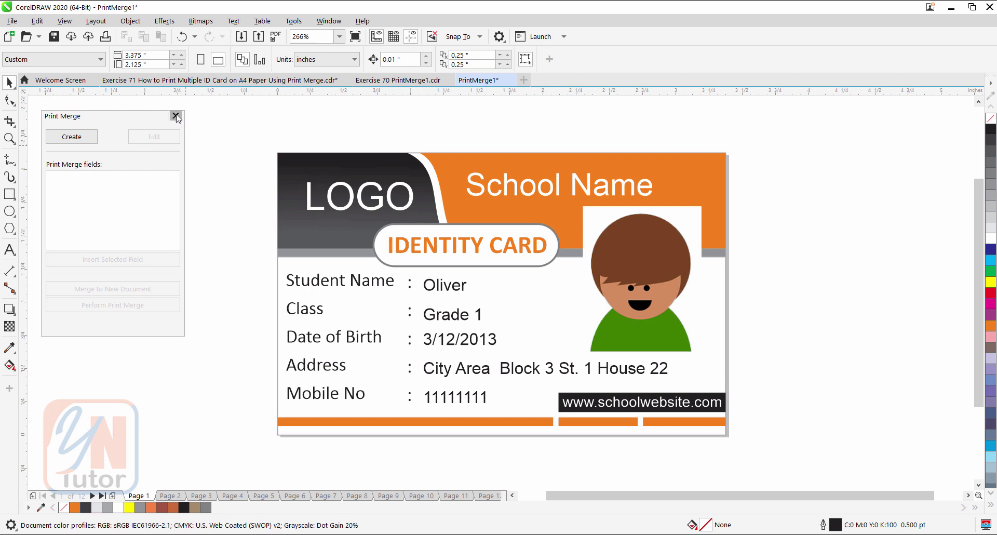
click(646, 258)
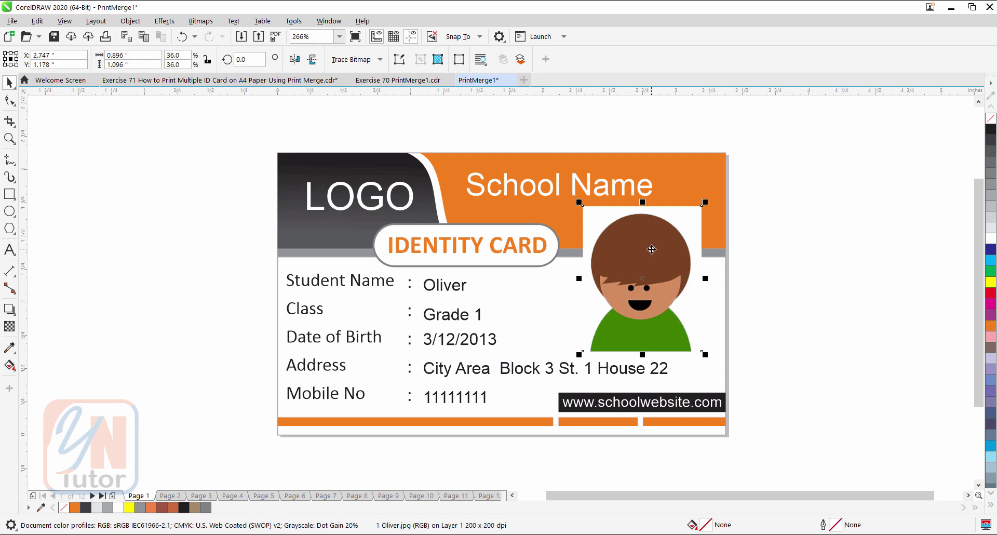
drag(651, 250, 644, 252)
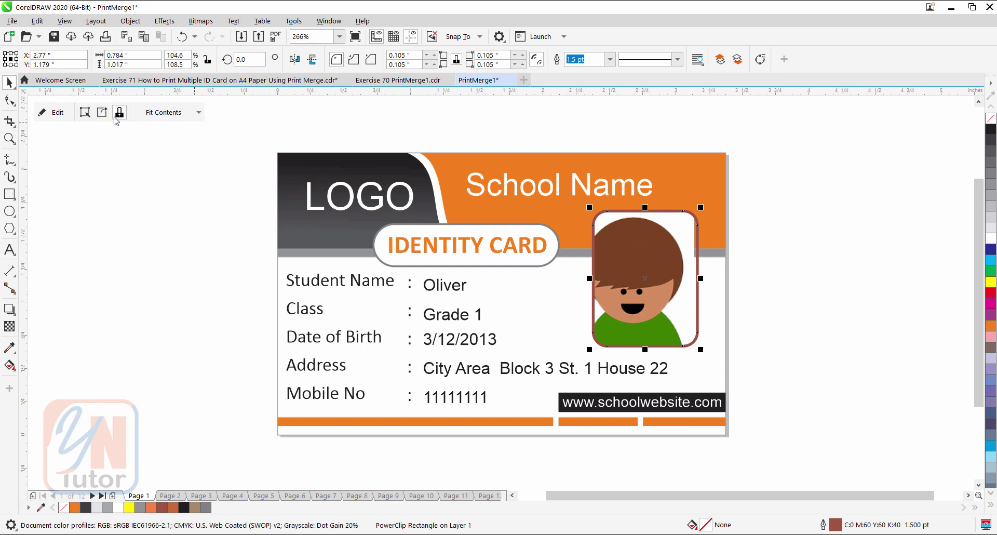
click(200, 113)
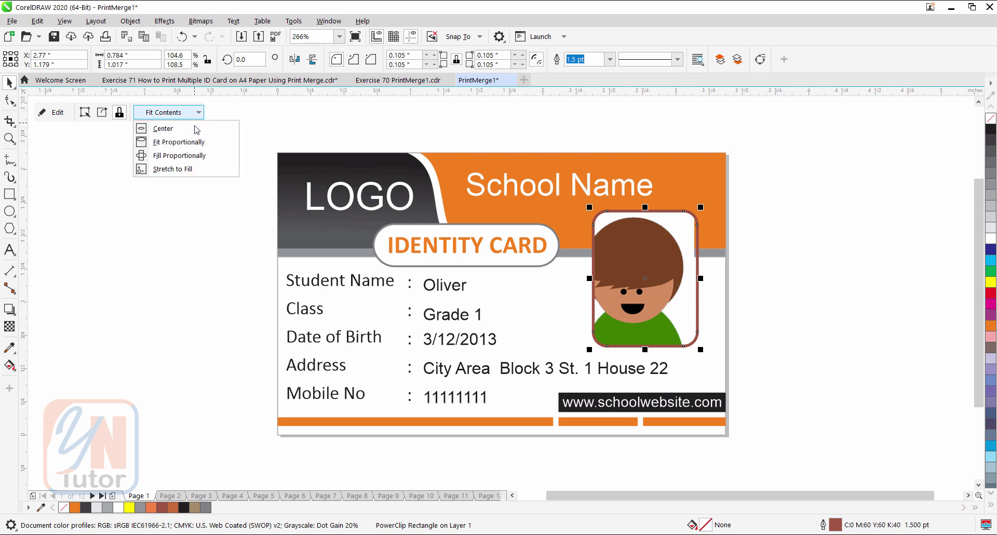
click(185, 157)
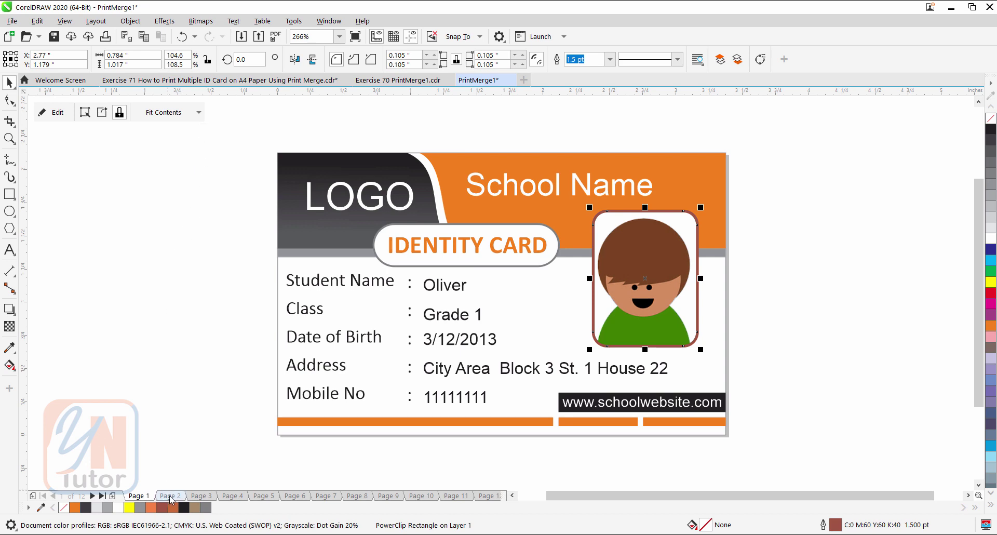
Make Amelia's and William's framed photos on Pages 2 and 3 fill proportionally
click(170, 496)
click(658, 242)
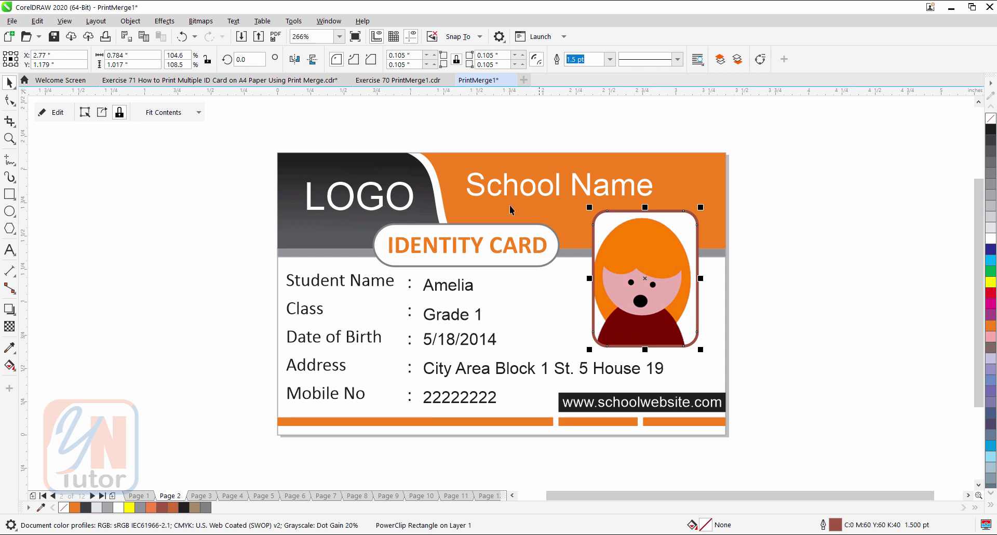
click(199, 113)
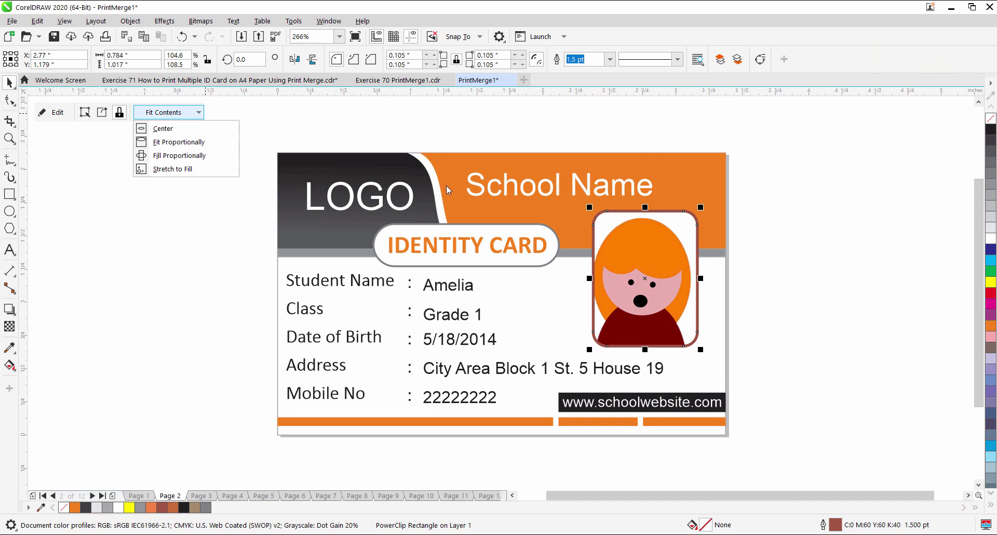
click(190, 158)
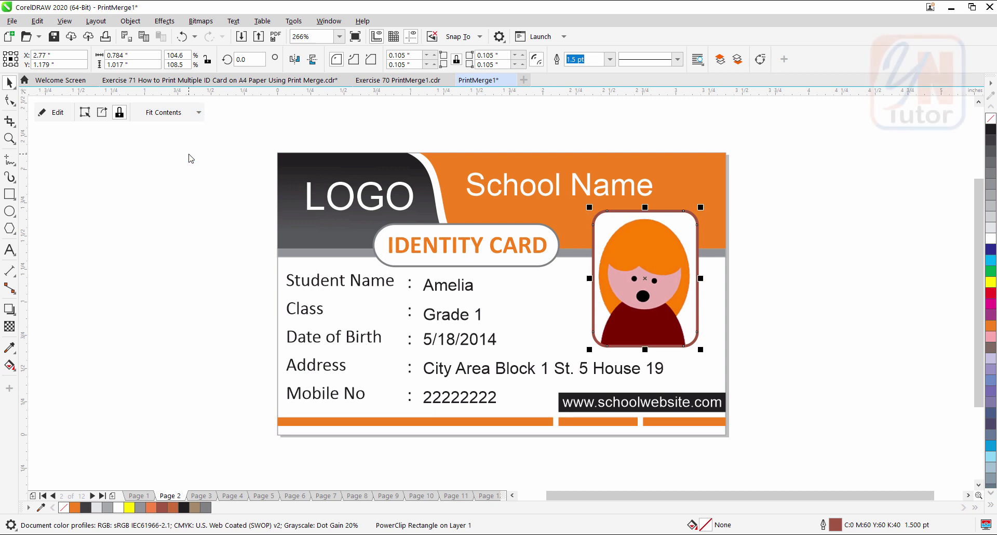
click(201, 495)
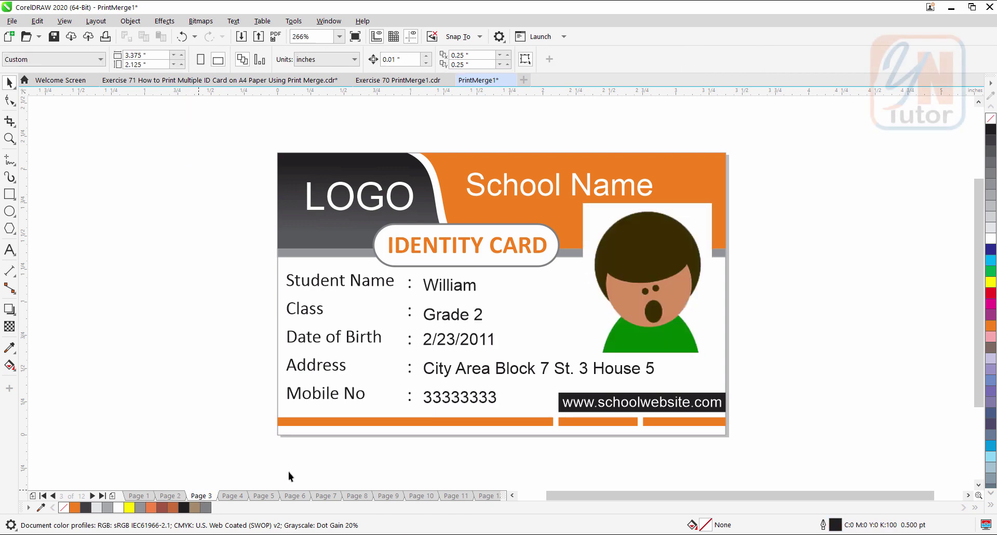
click(657, 255)
click(198, 113)
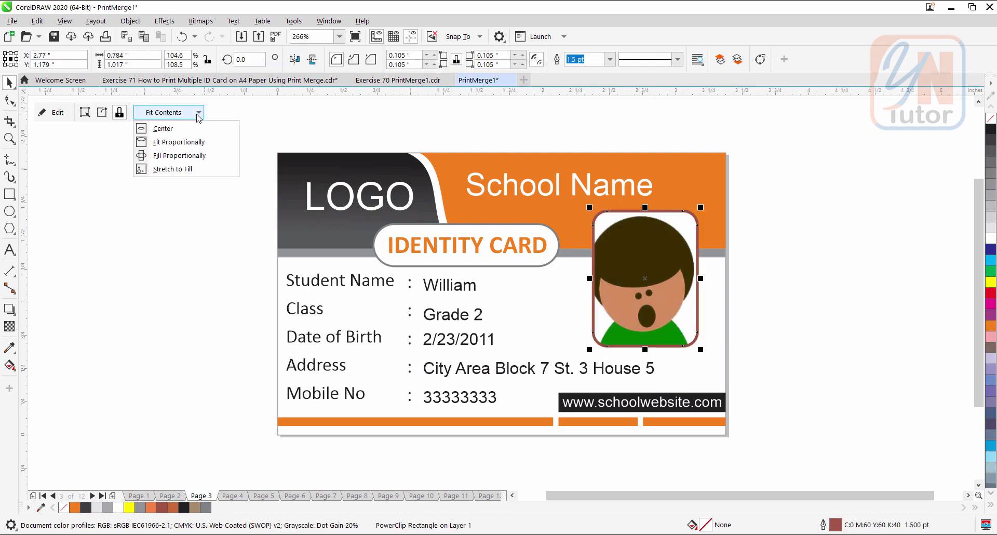
click(187, 155)
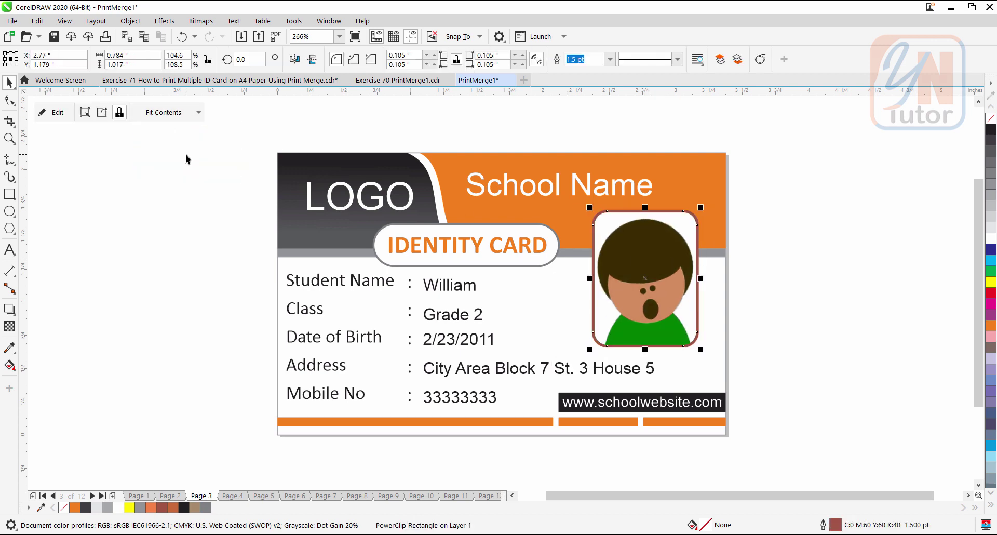
PowerClip Sophia's photo into the Page 4 frame, fill it proportionally, and deselect
click(233, 496)
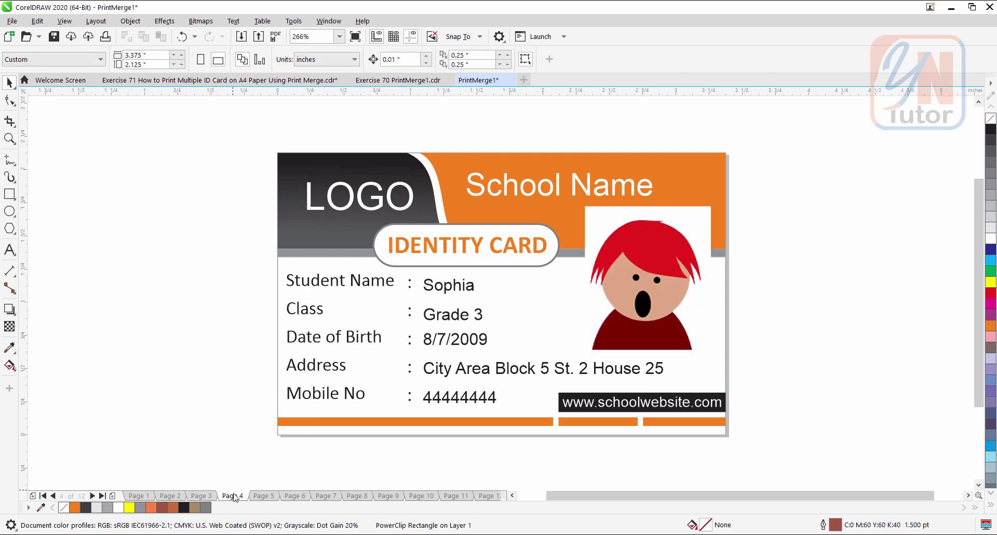
drag(662, 242, 660, 244)
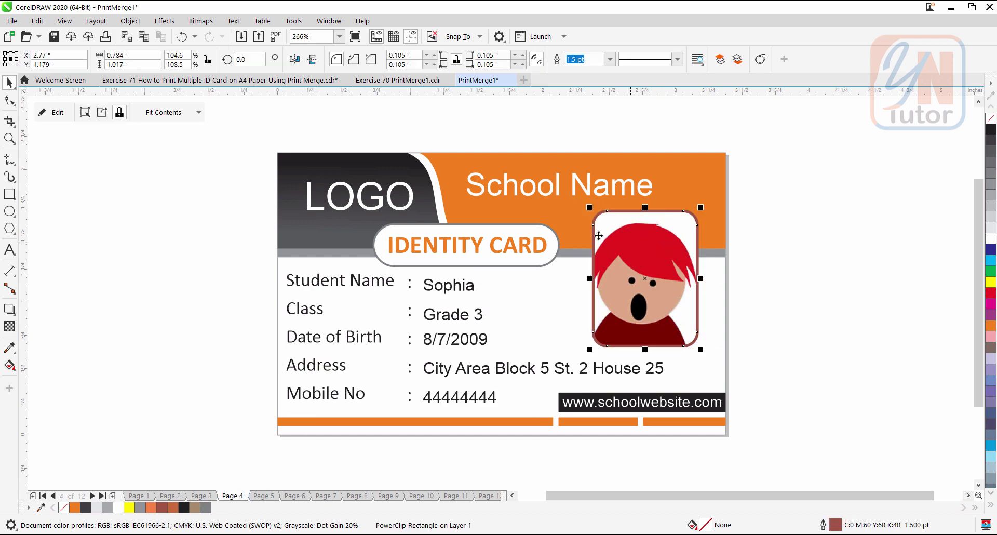
click(189, 114)
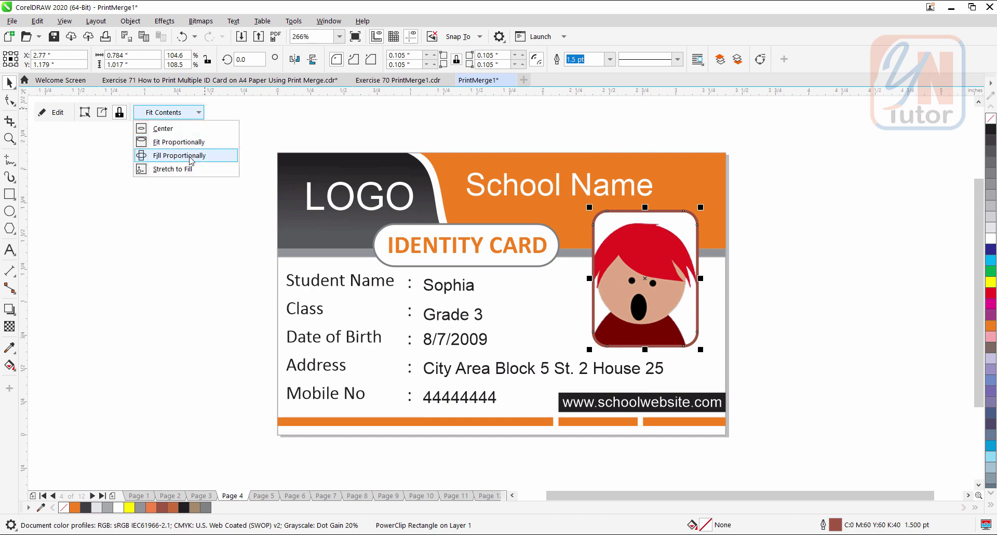
click(191, 156)
click(200, 200)
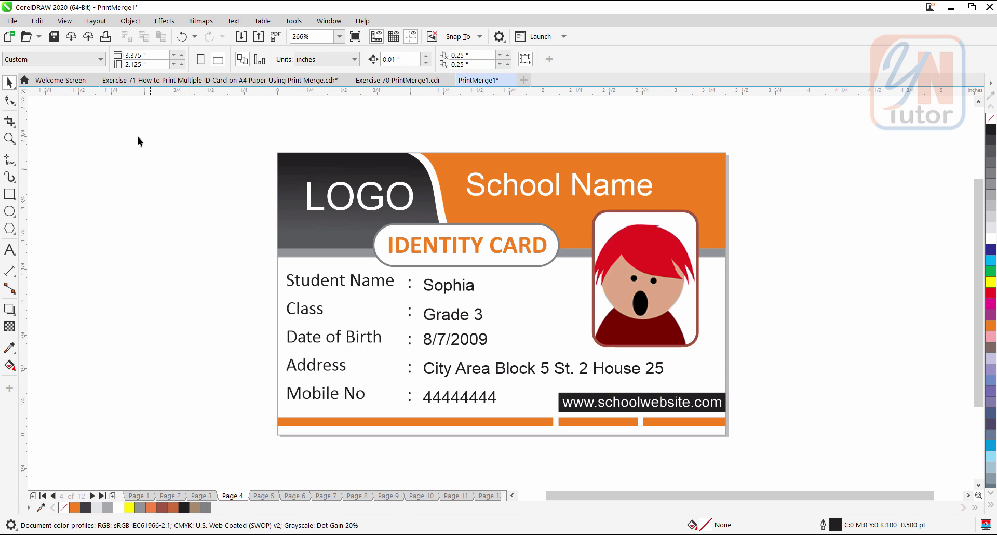
Open the Print Preview of the merged cards and its general print options
click(11, 22)
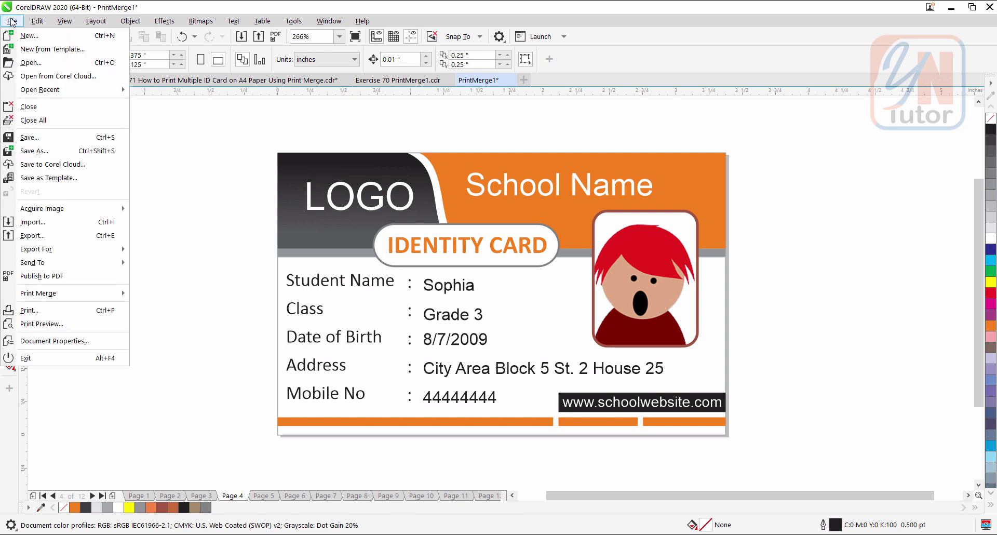
click(41, 324)
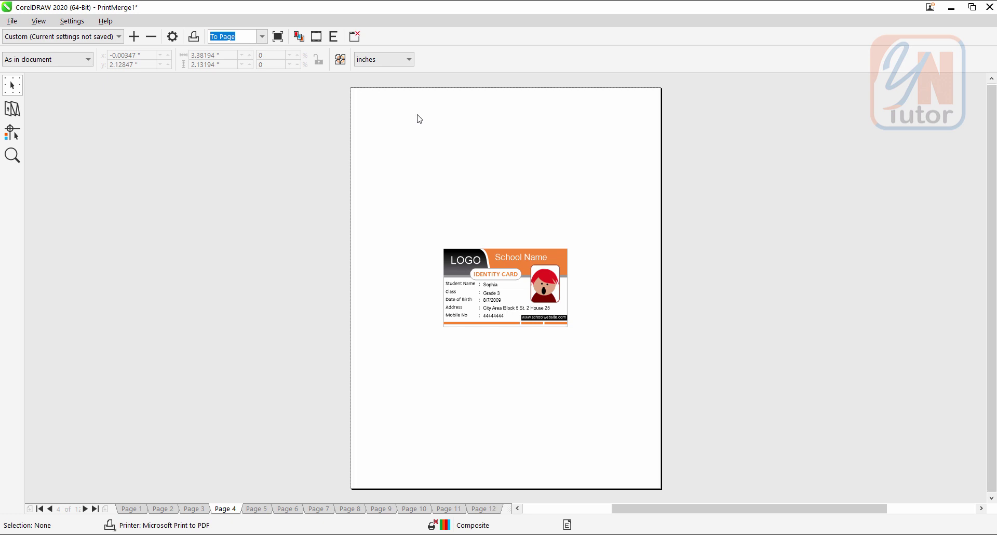
click(73, 23)
click(87, 36)
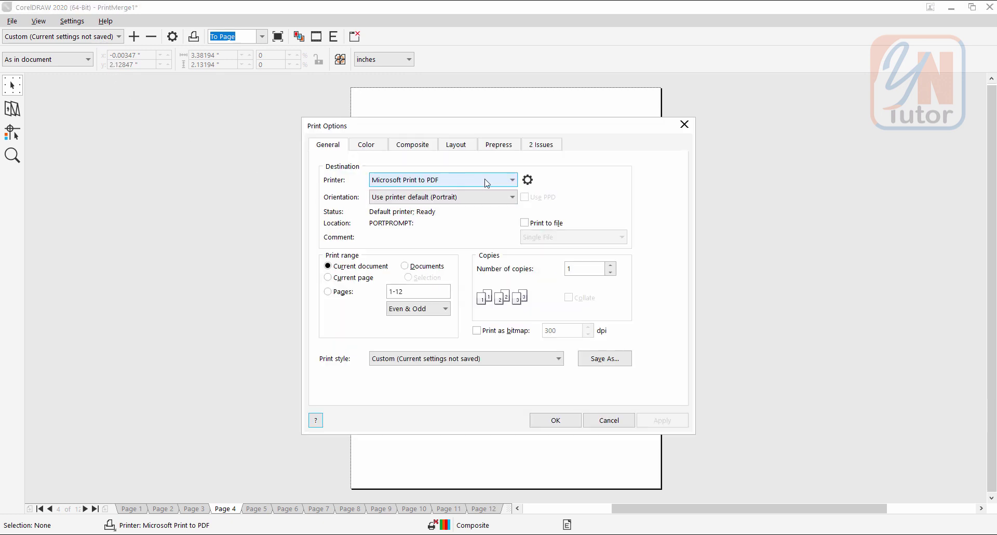
Set the Microsoft Print to PDF paper size to A4 and confirm back to the preview
click(528, 181)
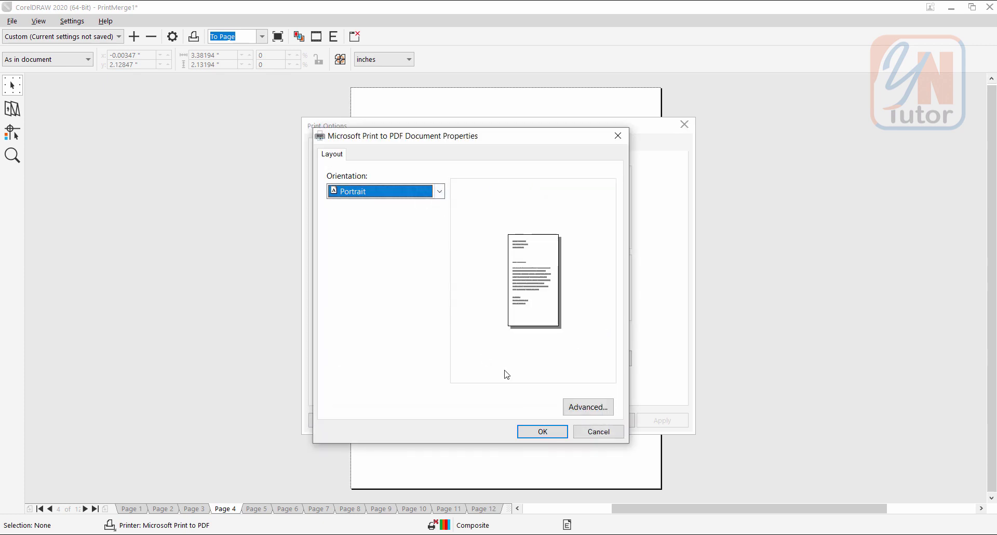
click(577, 410)
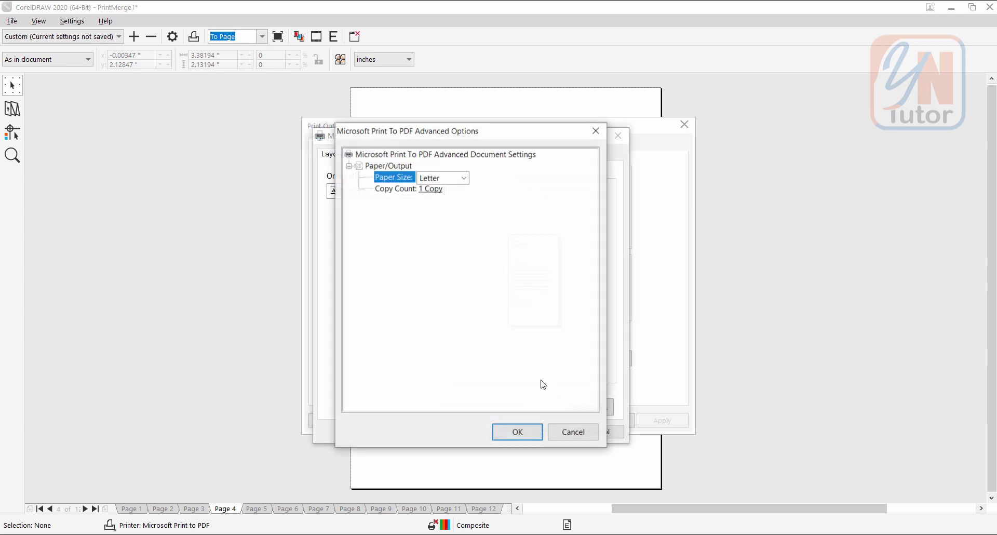
click(468, 182)
click(451, 206)
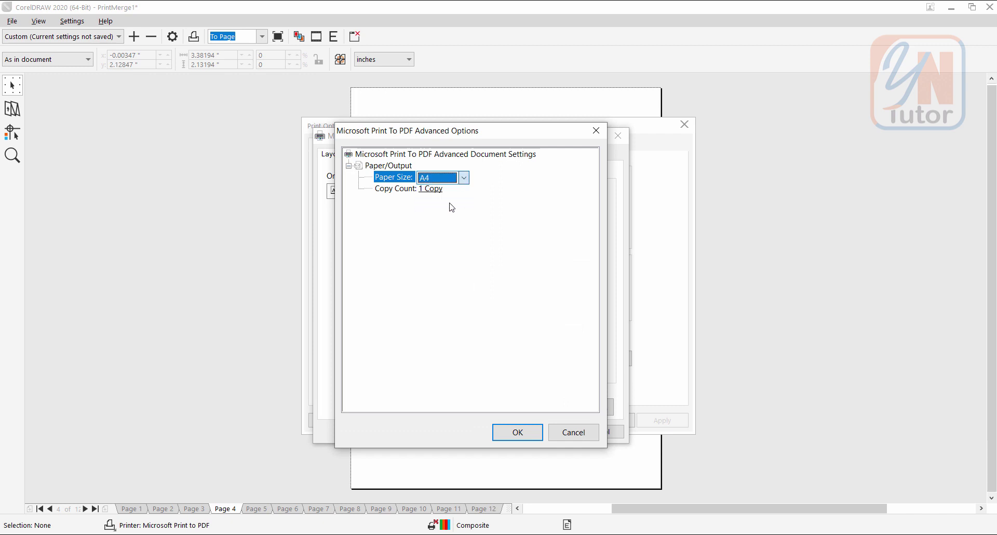
click(503, 433)
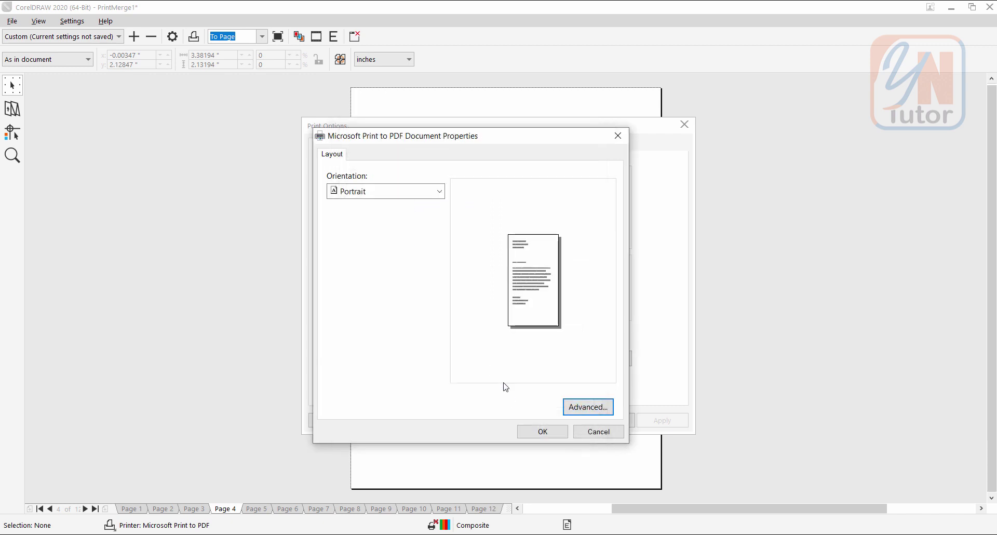
click(535, 432)
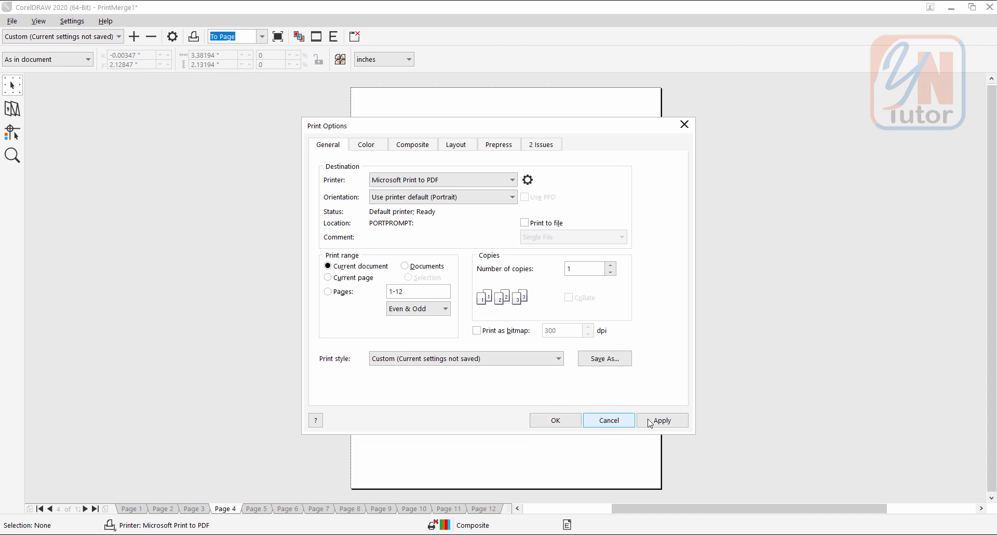
click(577, 422)
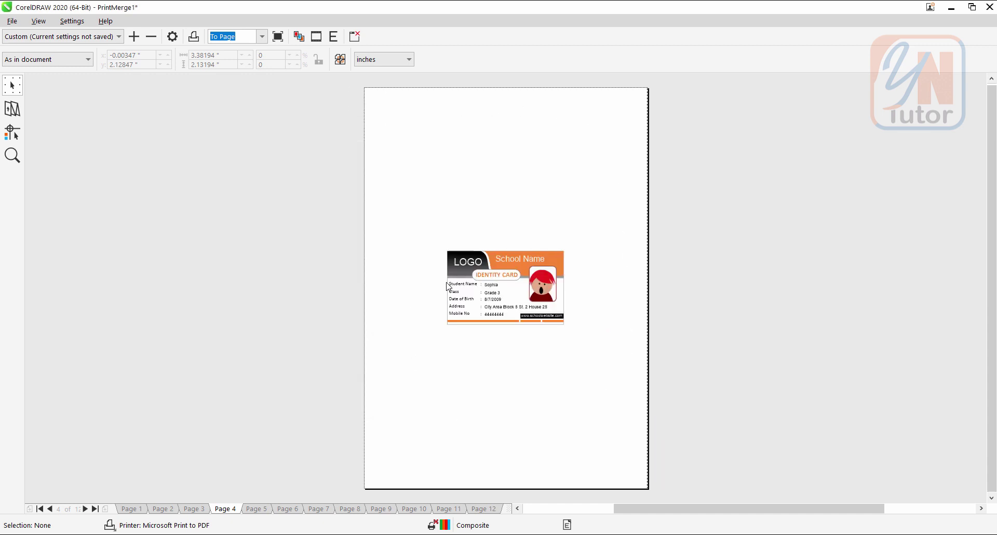
Set the imposition layout to 2 pages across and 4 pages down
click(473, 276)
click(410, 269)
click(13, 109)
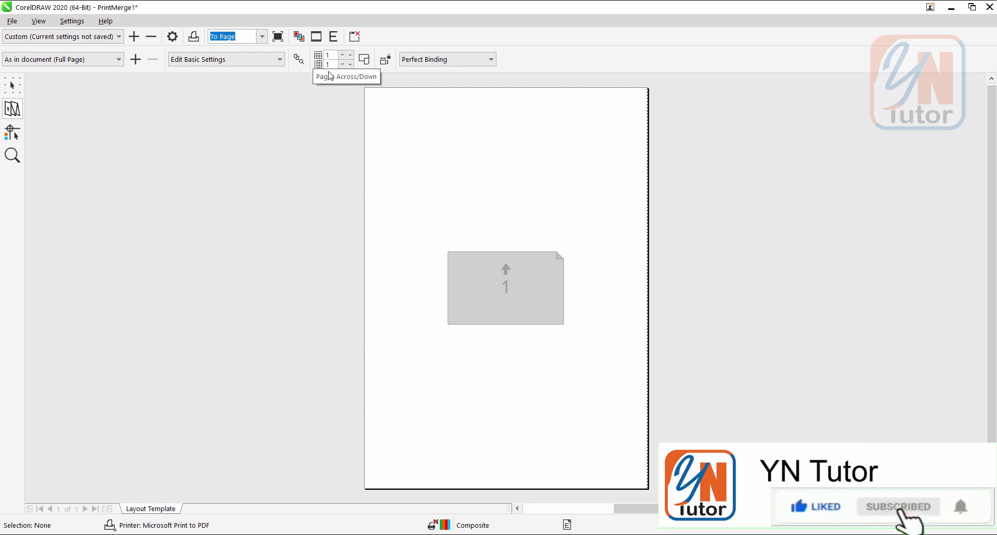
click(330, 55)
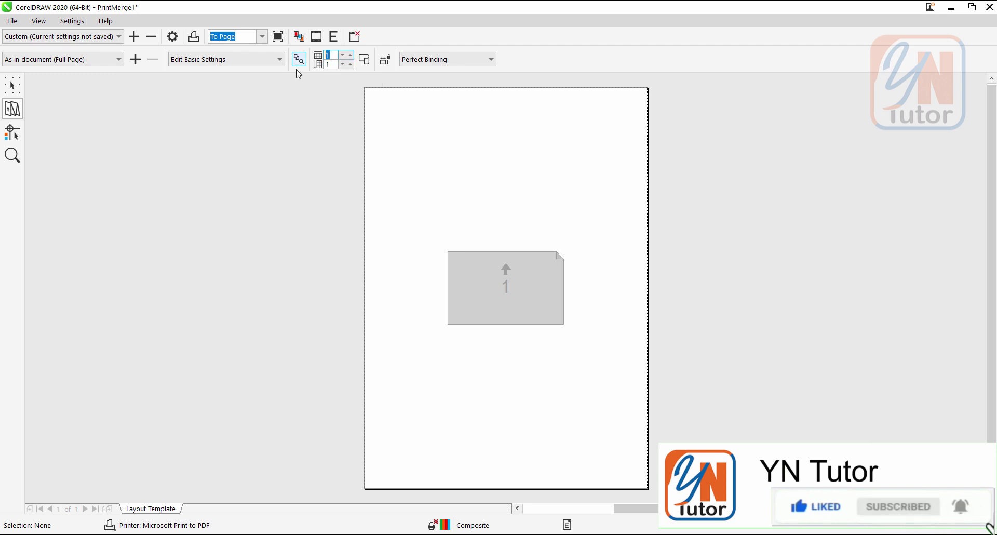
text(2)
click(331, 65)
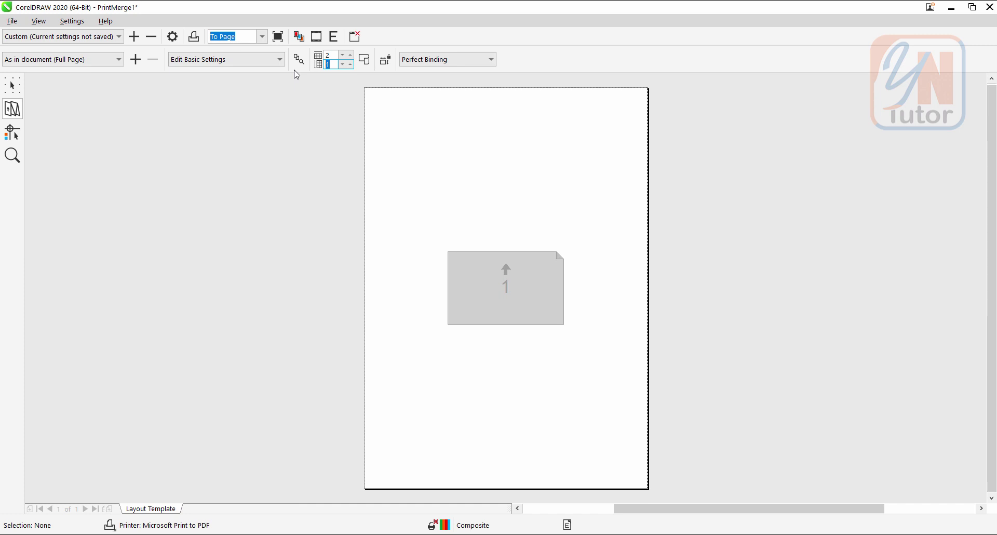
text(4)
click(382, 114)
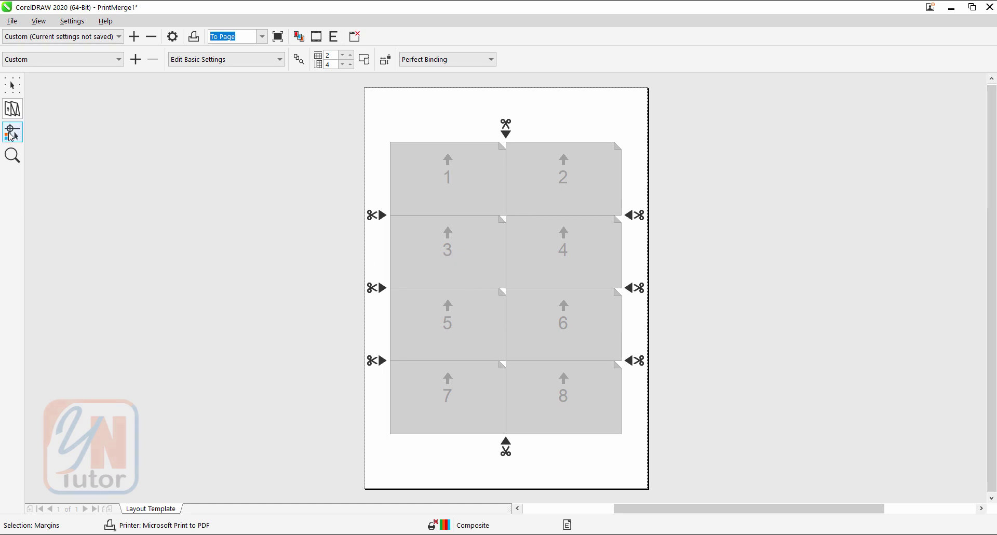
Show the merged cards on the sheets and check both signatures
click(11, 133)
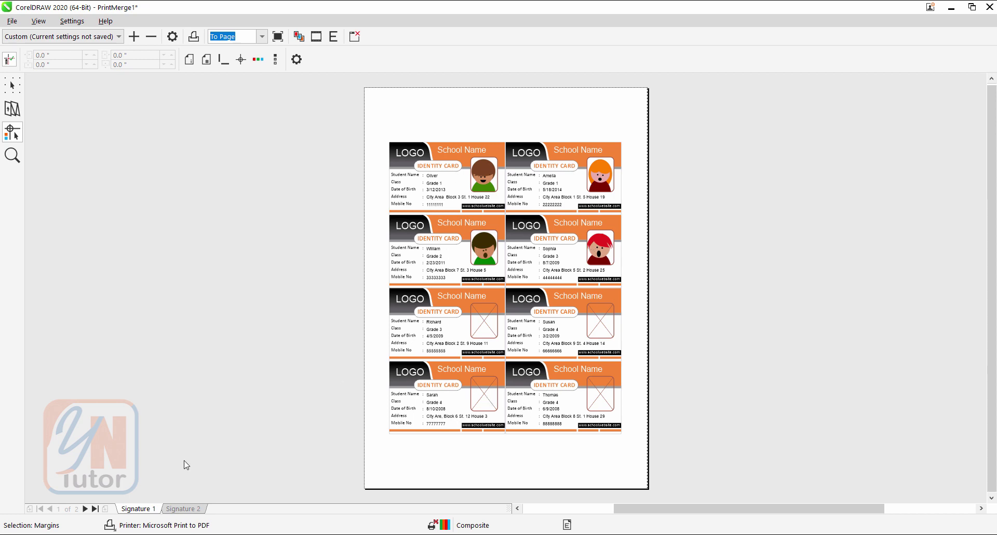
click(182, 509)
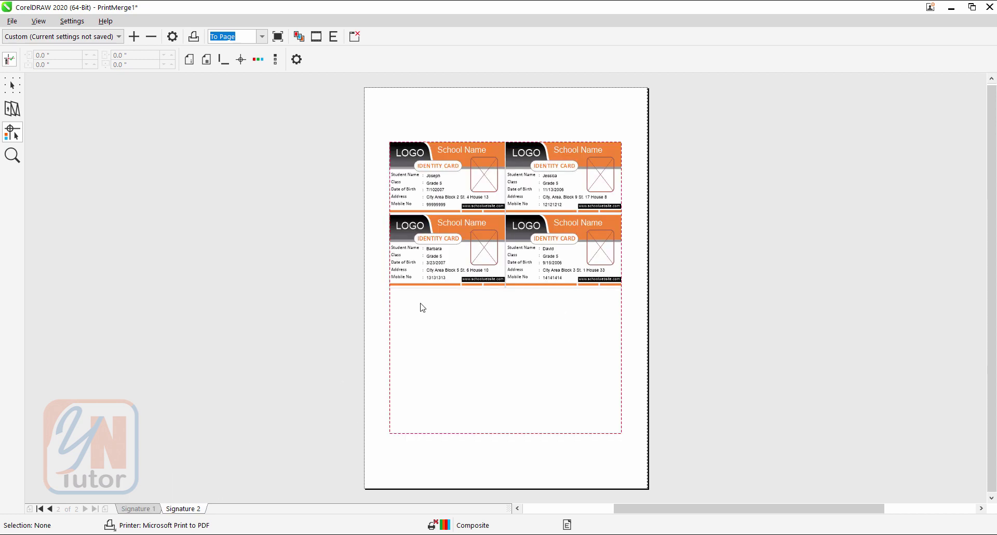
click(138, 509)
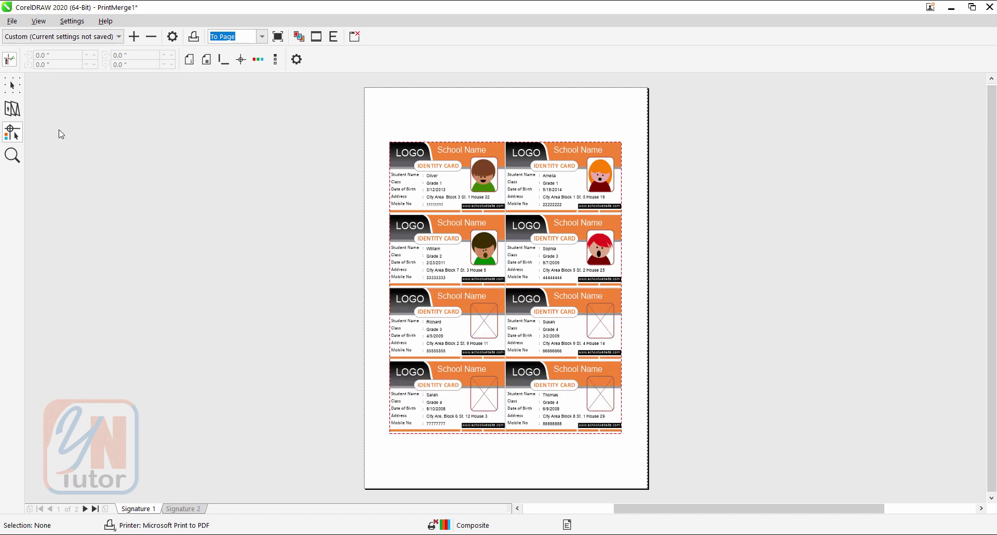
Show the numbered 2×4 template, keep the Custom layout preset, and open What to Edit
click(12, 110)
click(12, 109)
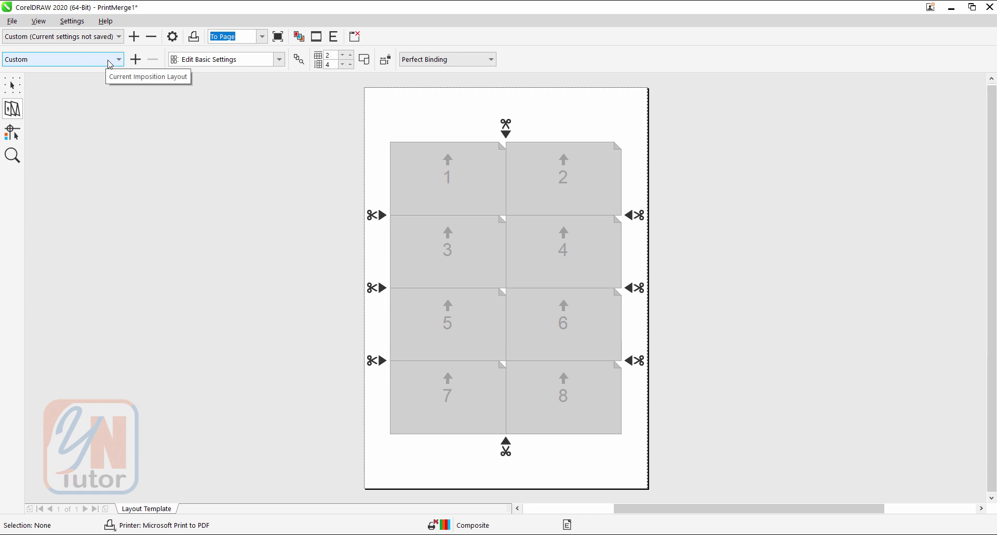
click(110, 64)
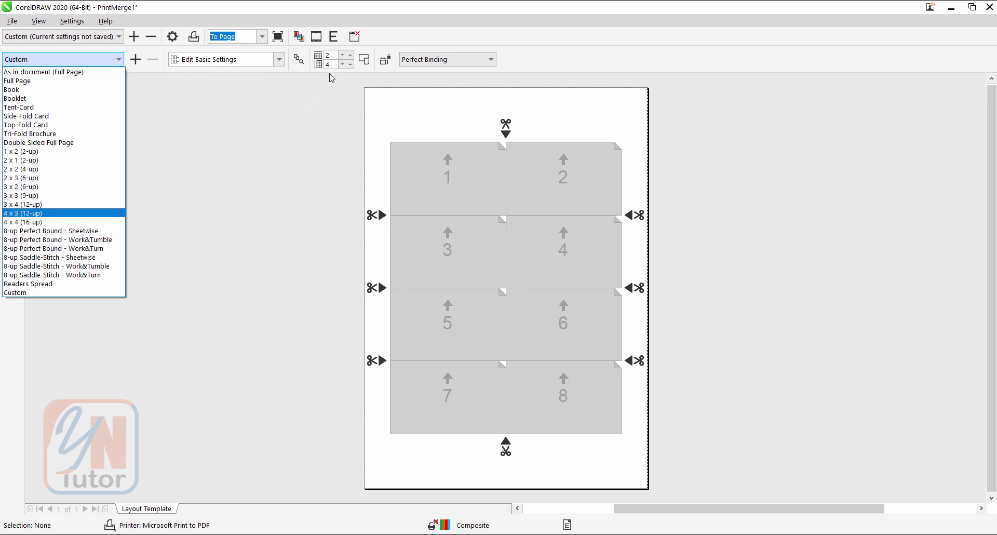
click(183, 11)
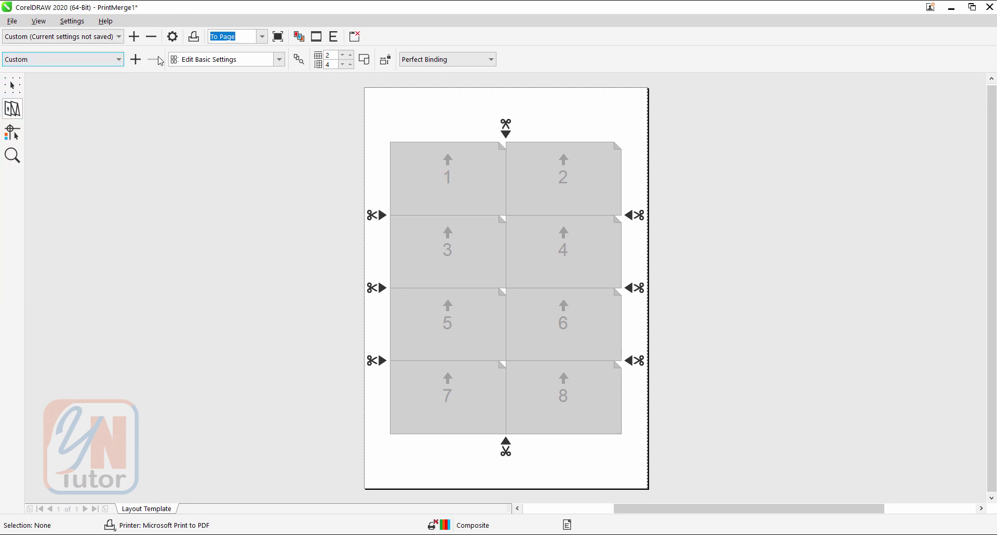
click(280, 60)
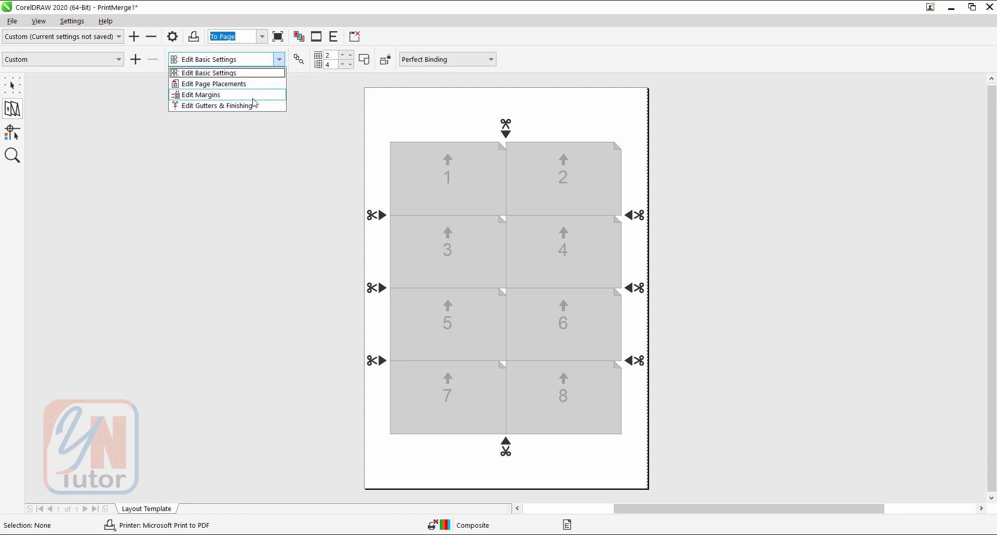
In Edit Gutters & Finishing, set the column gutter to 0.1 inch
click(200, 107)
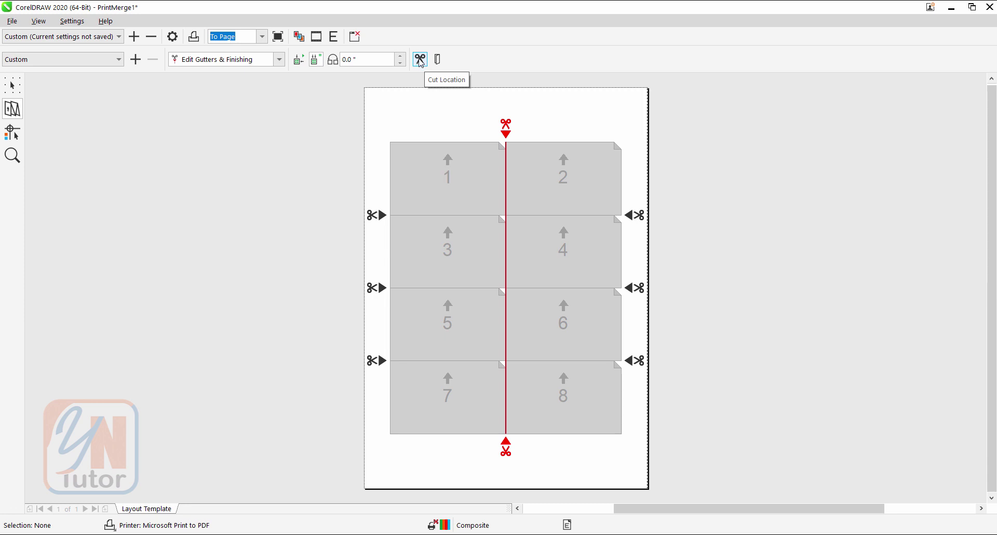
drag(358, 59, 320, 64)
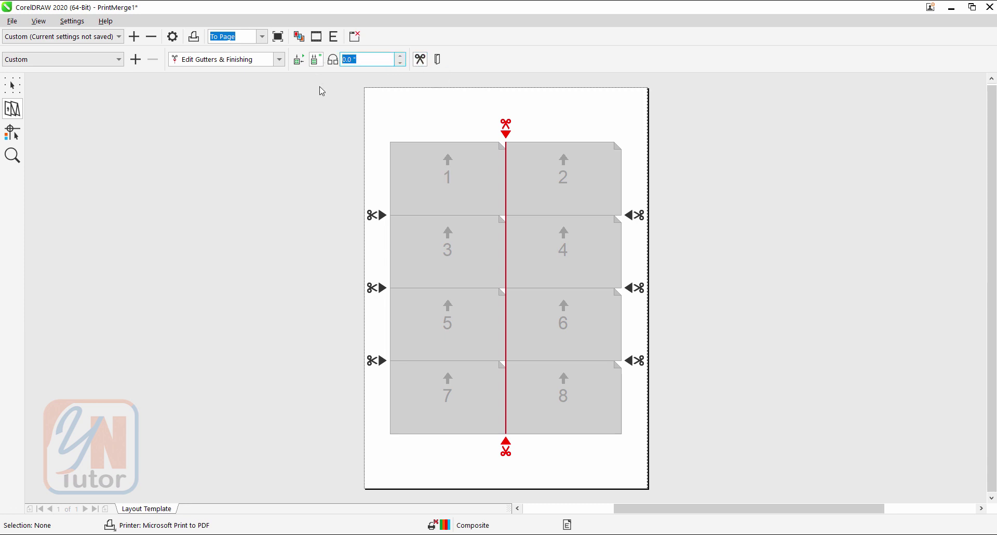
text(.1)
Make the row divisions cut lines and set equal 0.1-inch gutters between all rows
click(374, 216)
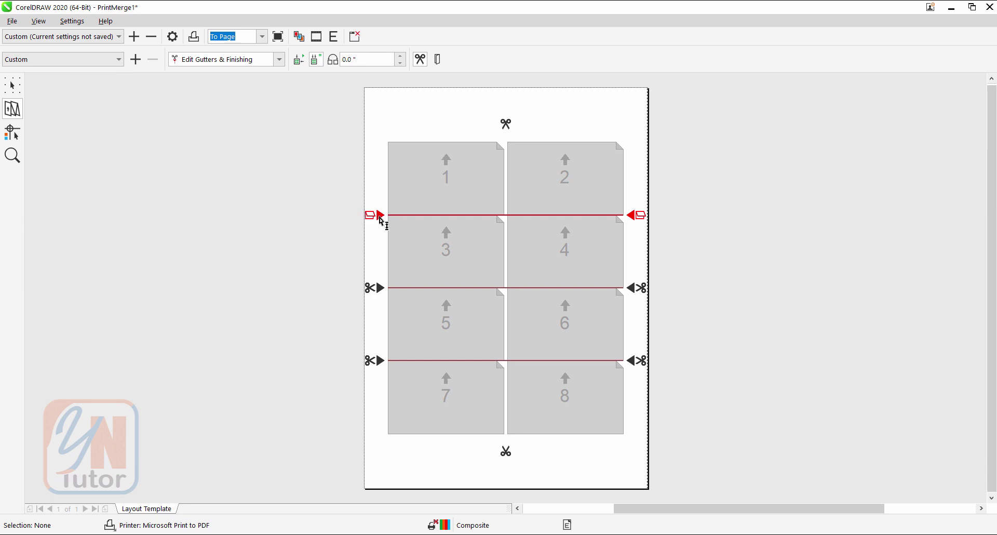
click(382, 219)
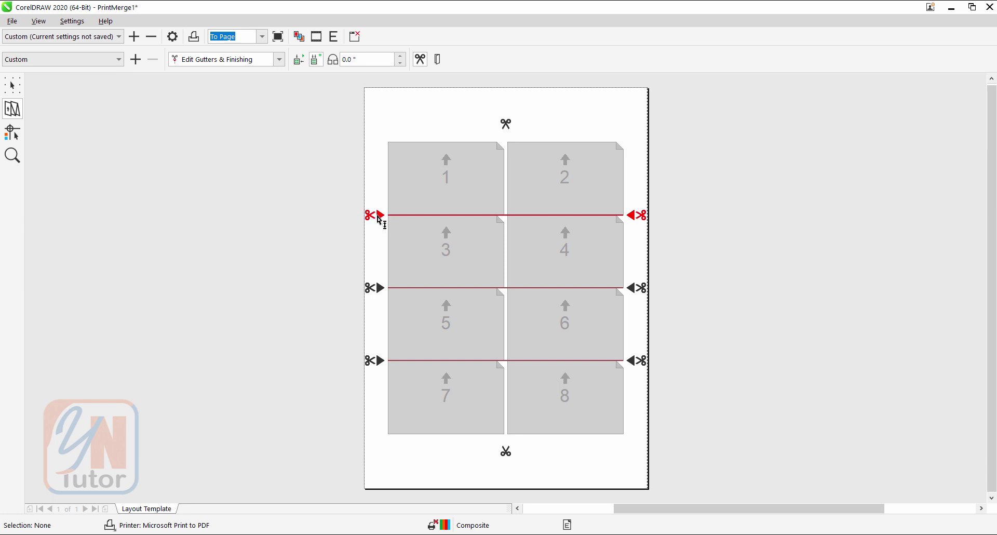
click(373, 59)
key(BackSpace)
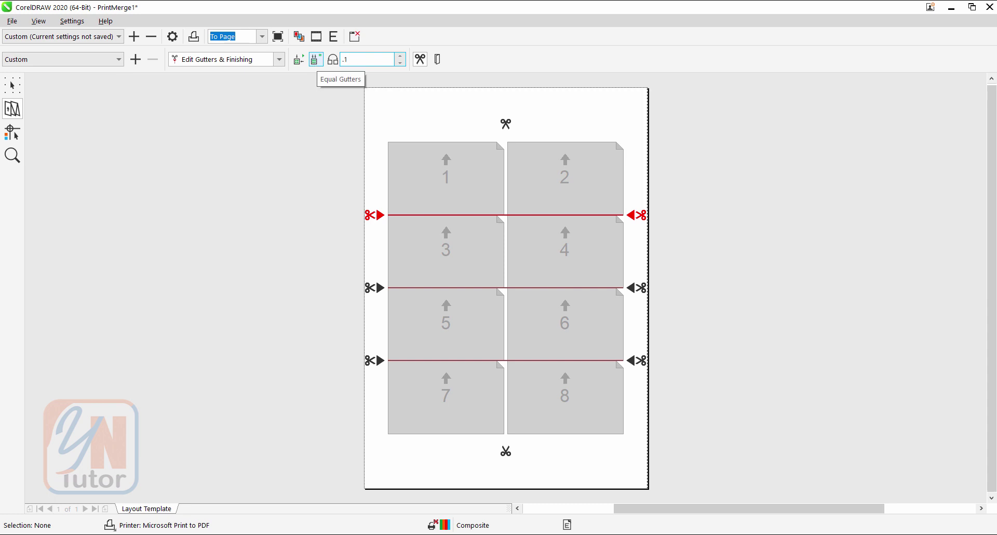
text(.1)
key(Return)
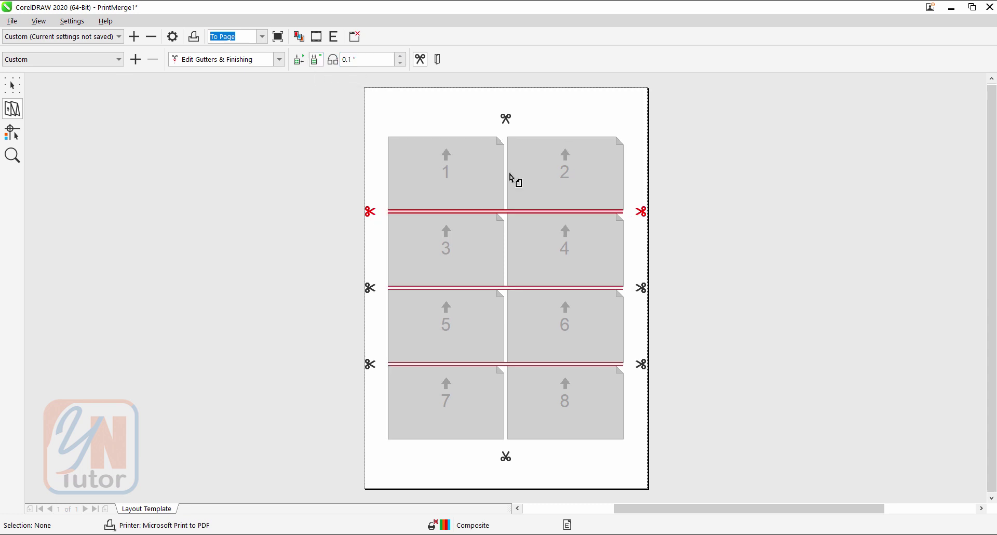
Turn on Print Crop Marks, check Signatures 2 and 1, then close Print Preview
click(14, 137)
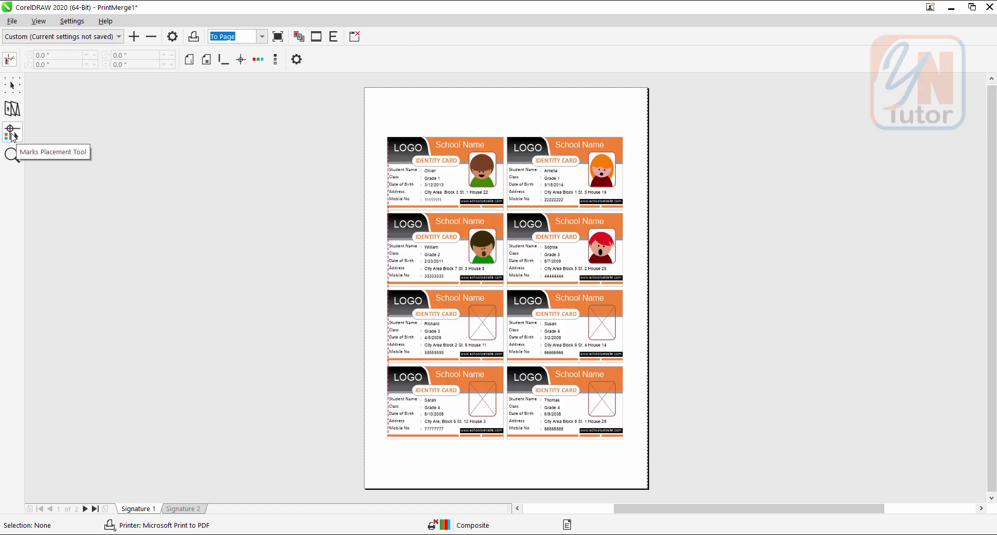
click(224, 61)
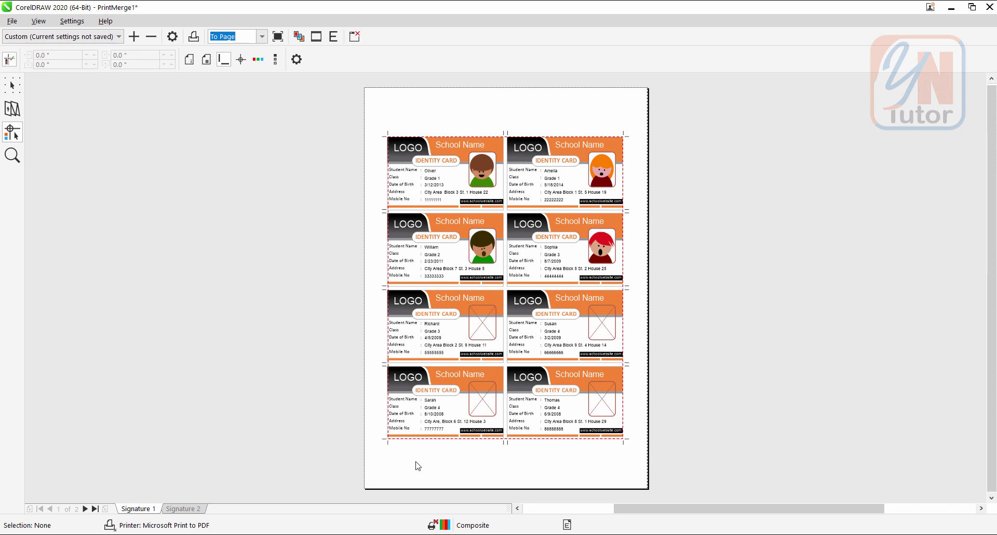
click(184, 509)
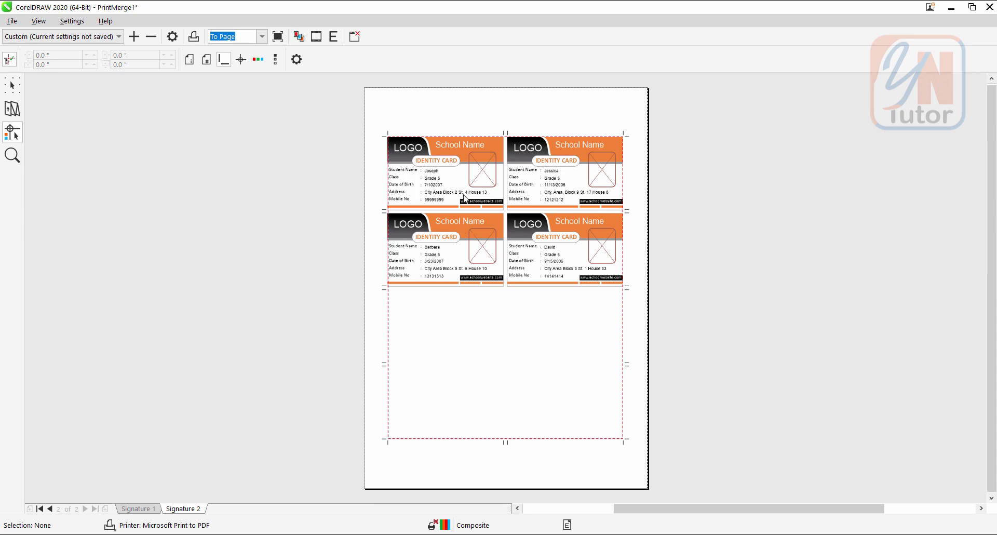
click(140, 509)
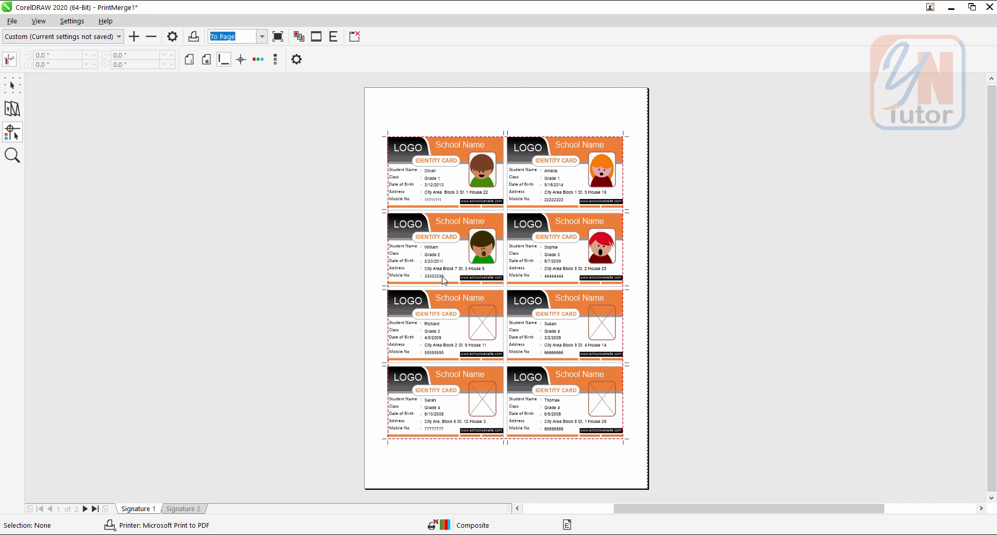
click(355, 37)
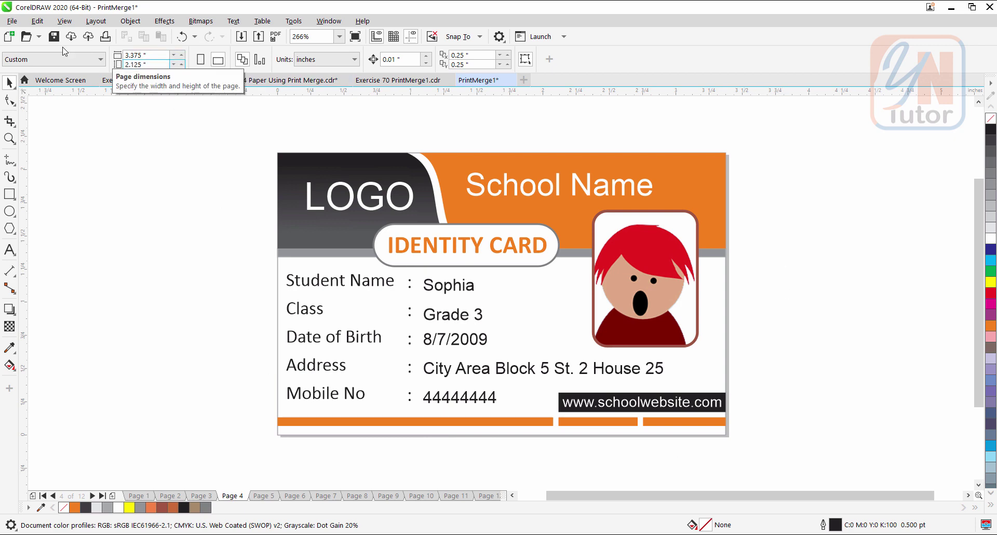
Reopen Print Preview showing the first A4 sheet of eight crop-marked ID cards
click(12, 20)
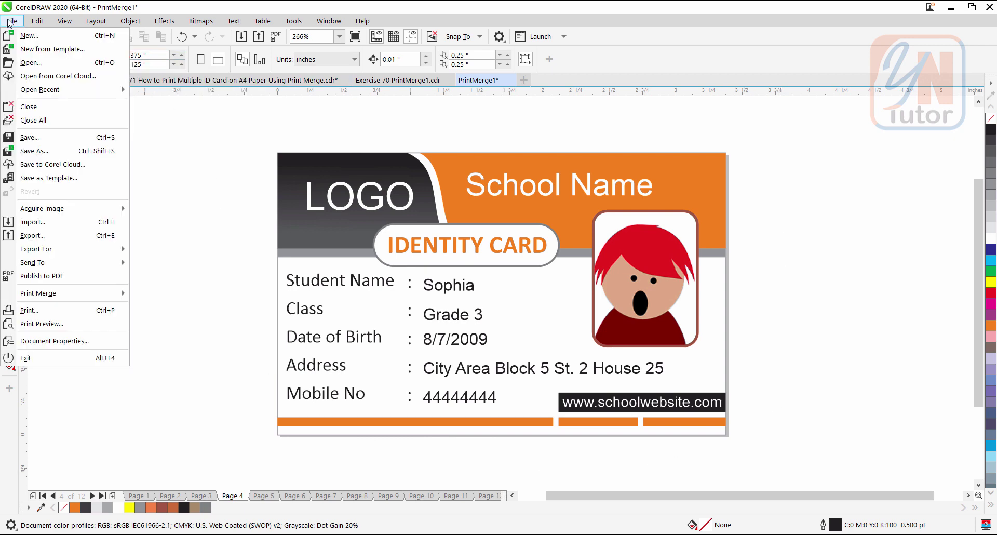
click(42, 324)
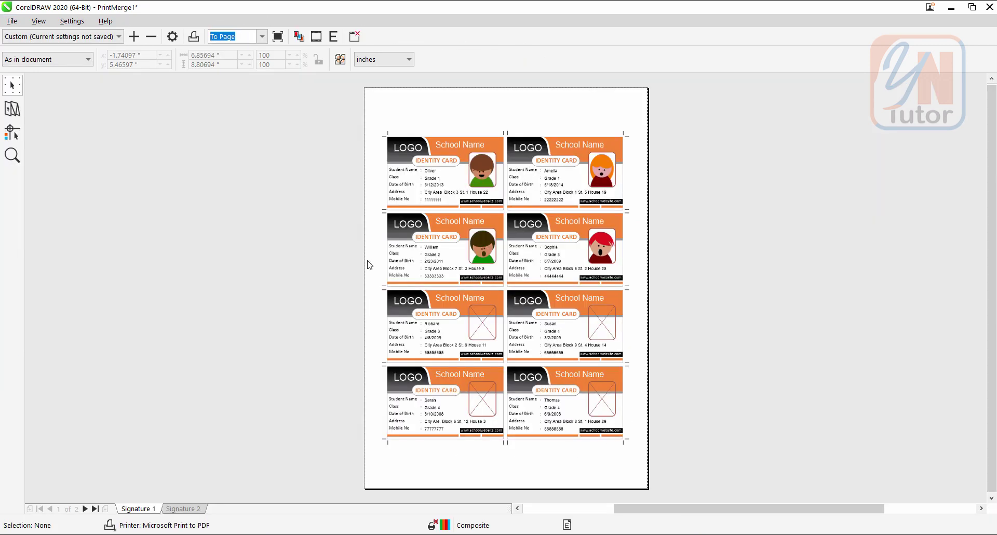